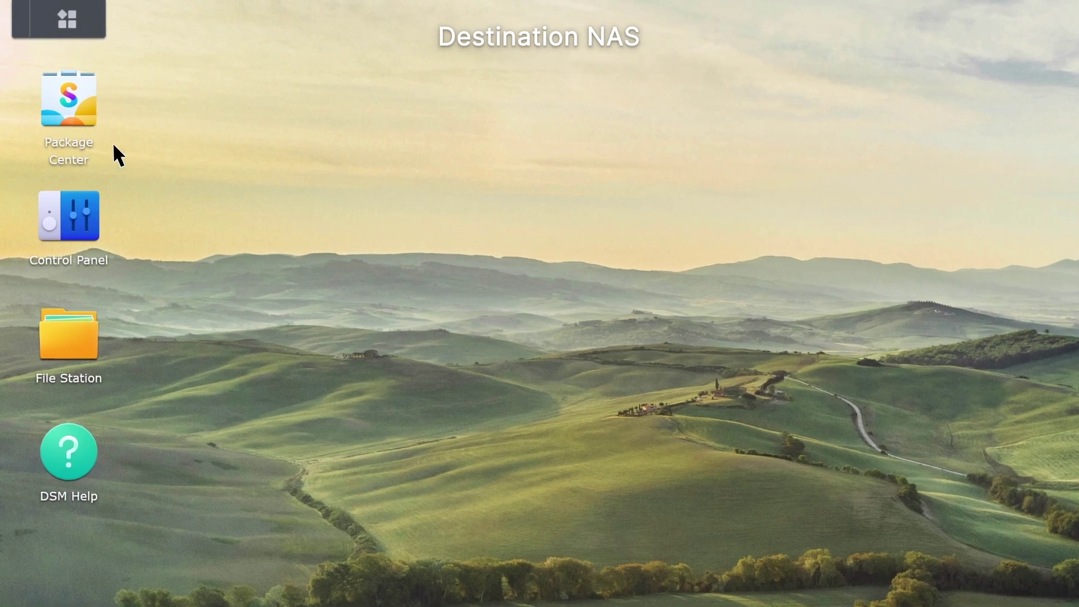
# - Open Migration Assistant from the destination NAS's installed packages and proceed past the wizard's welcome page
pyautogui.click(49, 70)
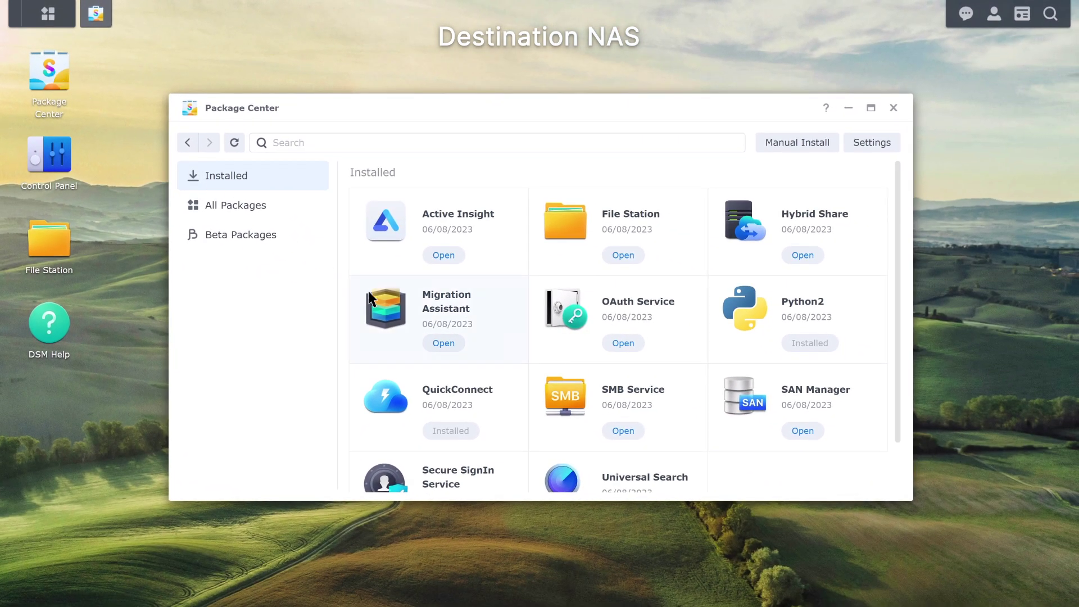
pyautogui.click(444, 345)
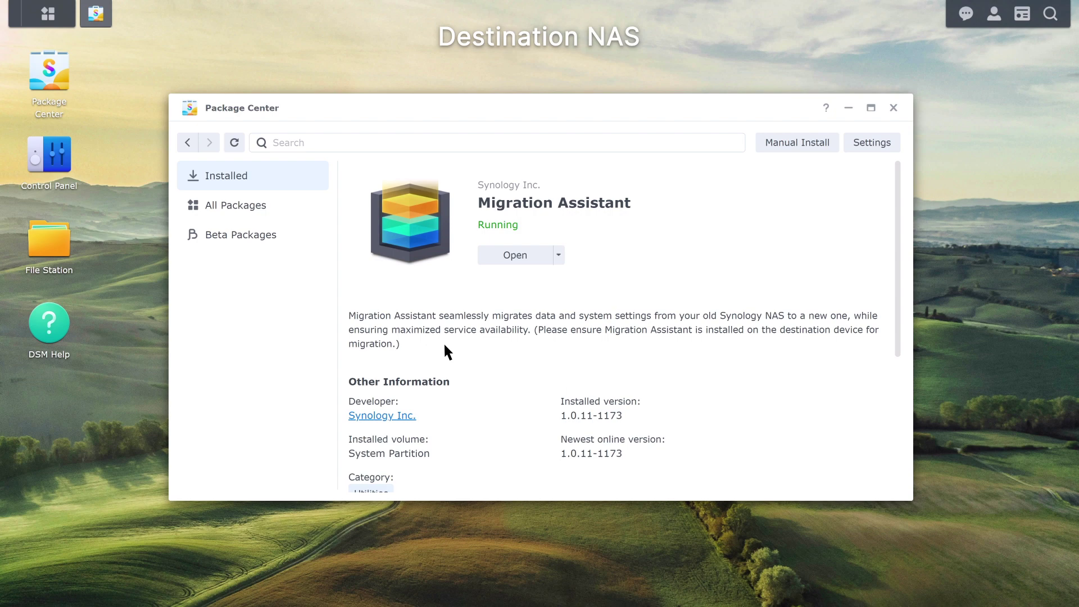
pyautogui.click(515, 255)
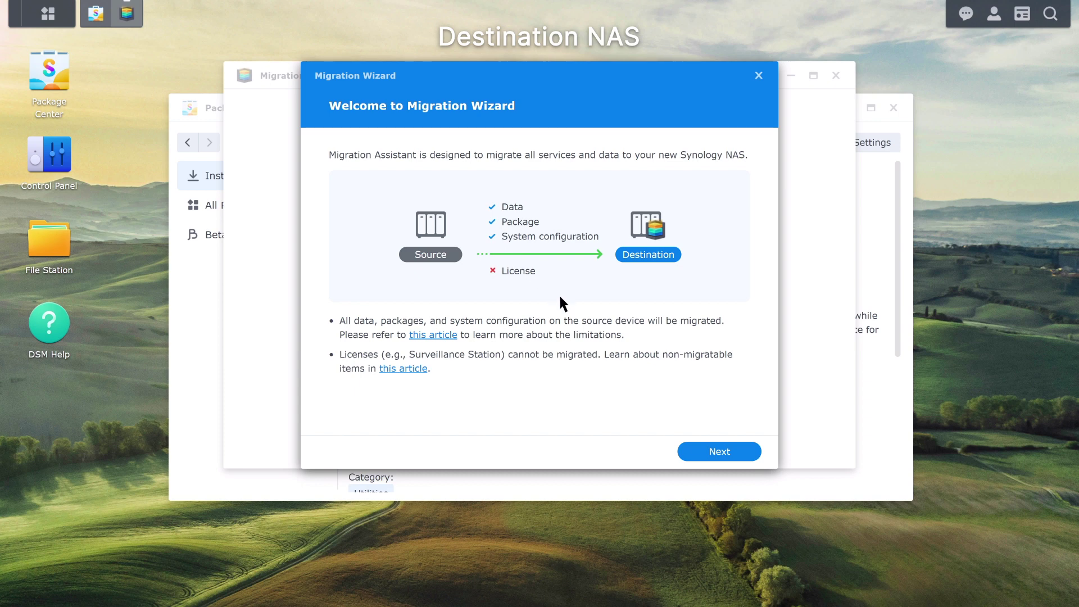
pyautogui.click(719, 452)
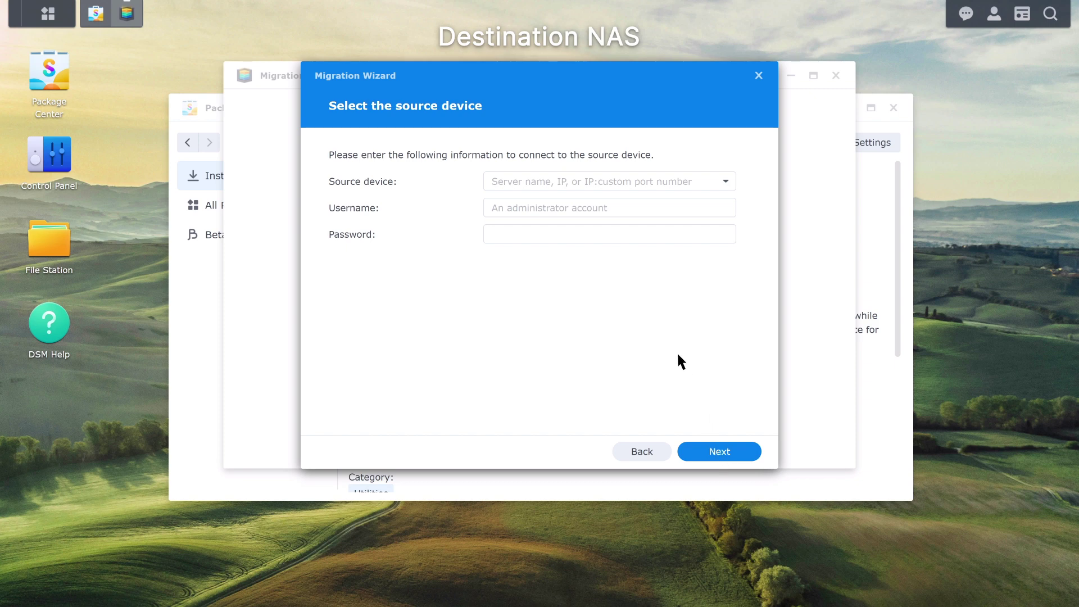
# - Connect to source device 10.17.74.106 with the administrator username Source and the account password
pyautogui.click(610, 181)
pyautogui.write('10.17.')
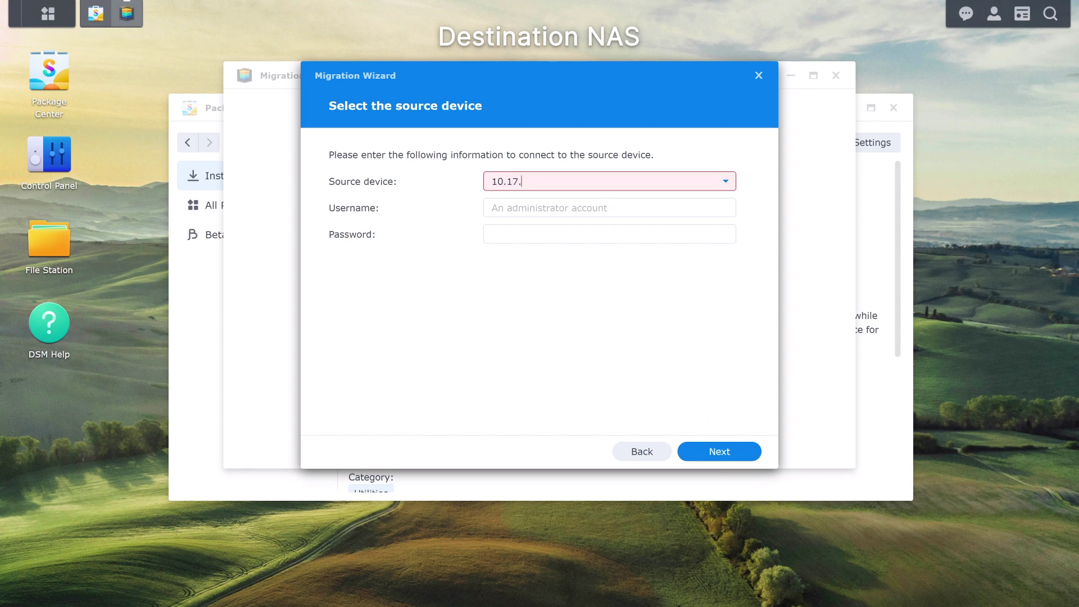
pyautogui.write('74.106')
pyautogui.press('Tab')
pyautogui.write('Source')
pyautogui.press('Tab')
pyautogui.write('****')
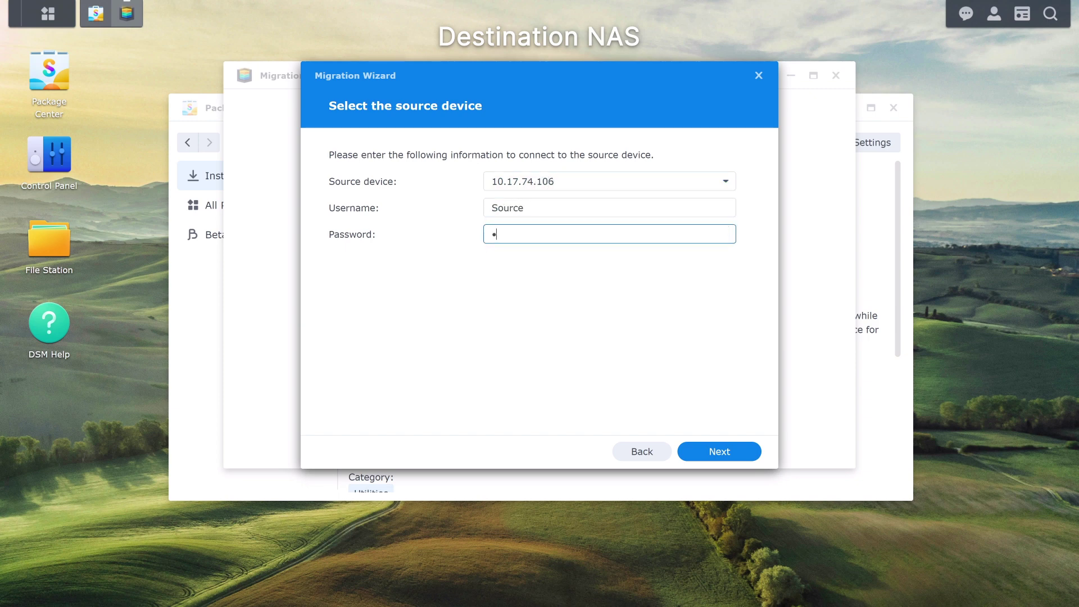
pyautogui.write('*********')
pyautogui.click(722, 453)
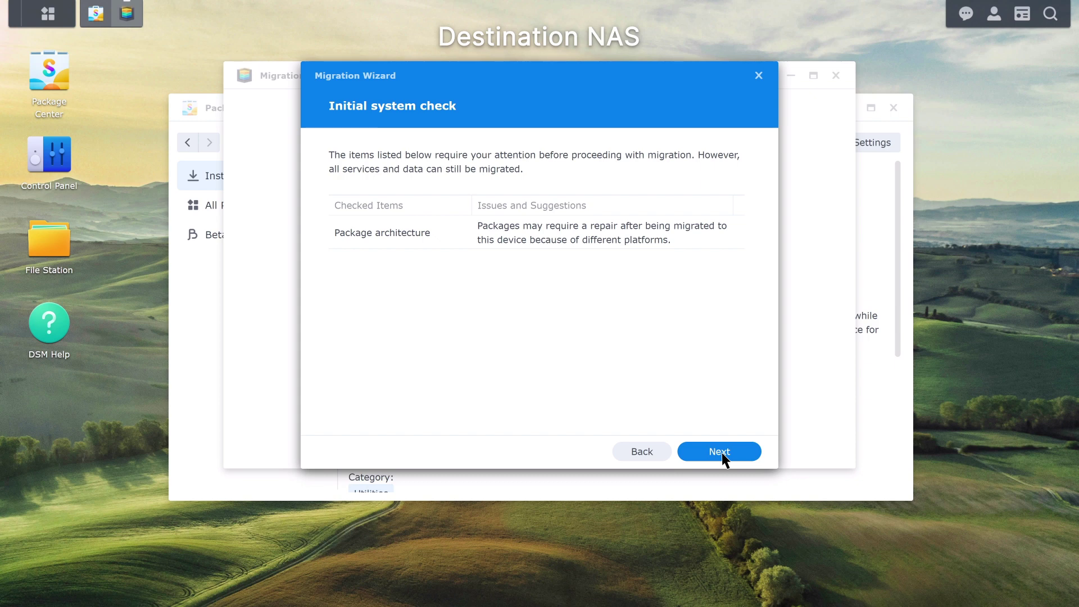
# - Accept the system check and migration settings, agree to overwrite the destination, and submit its account password to start the migration
pyautogui.click(722, 453)
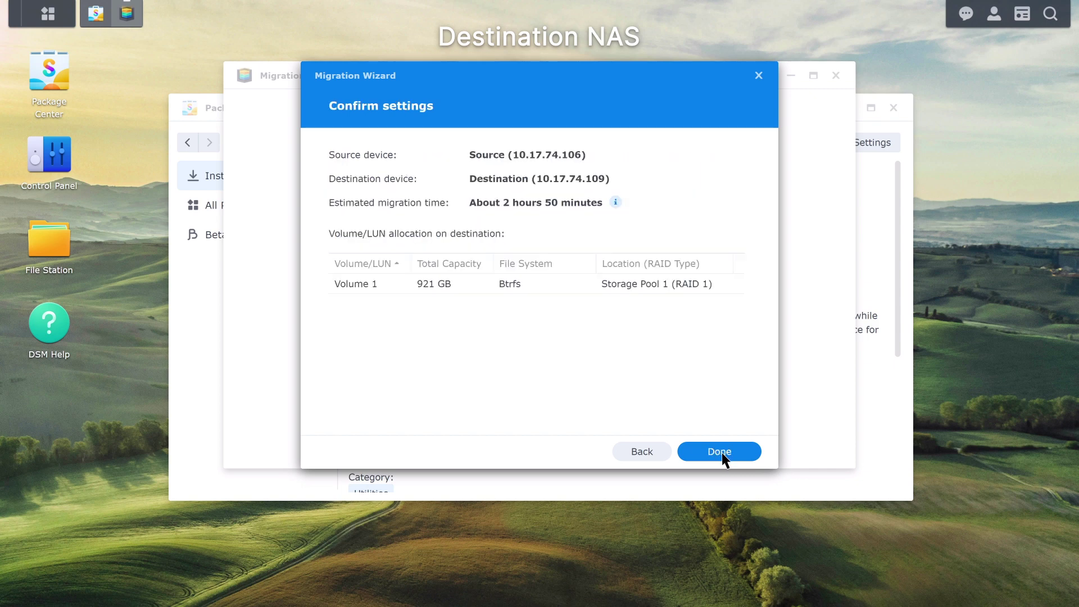
pyautogui.click(722, 453)
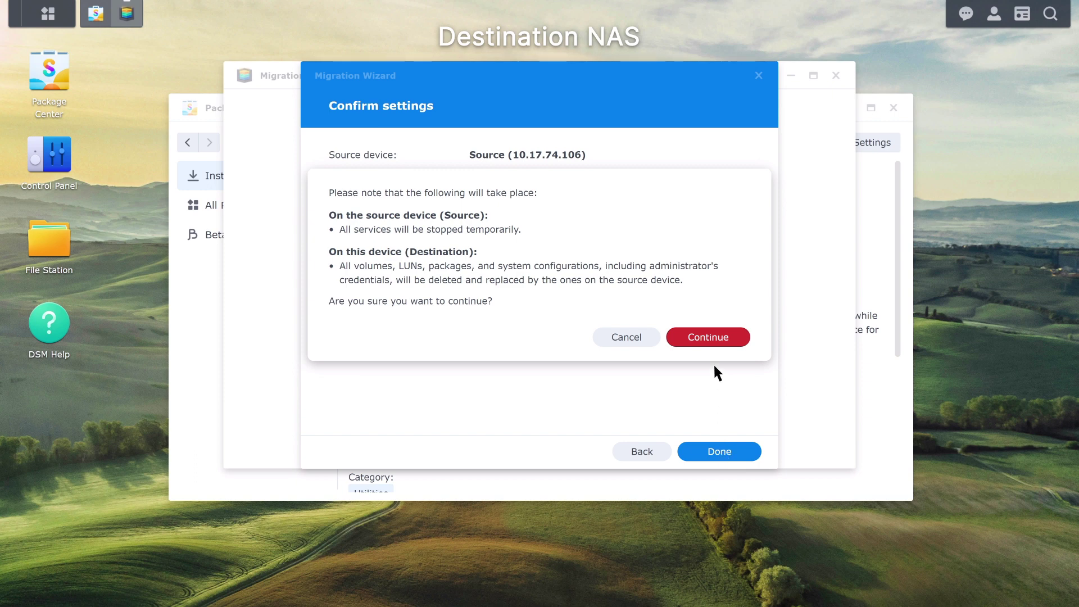
pyautogui.click(710, 337)
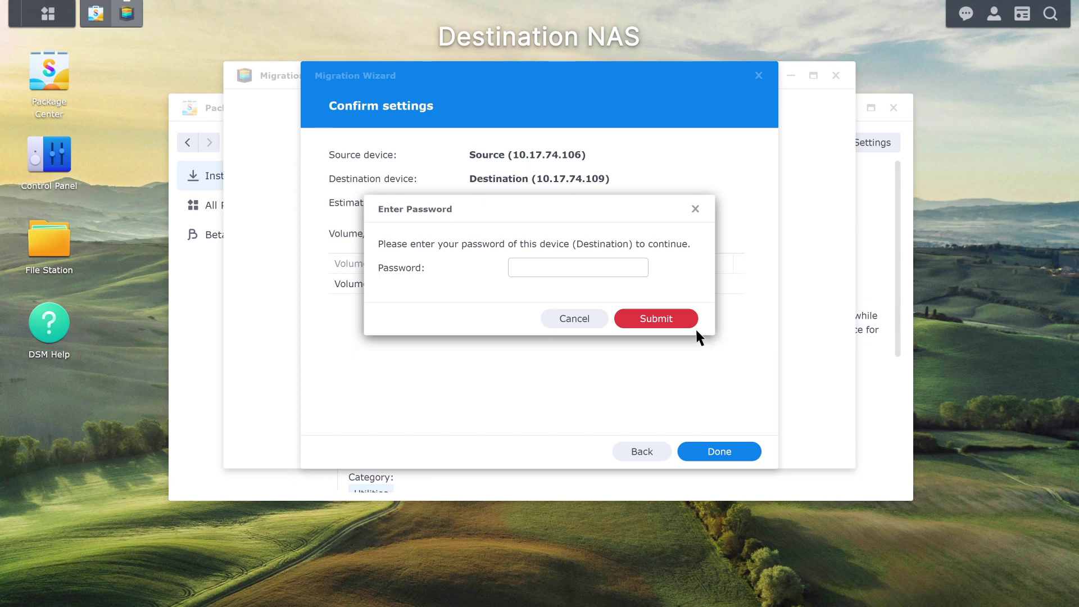
pyautogui.click(578, 268)
pyautogui.write('************')
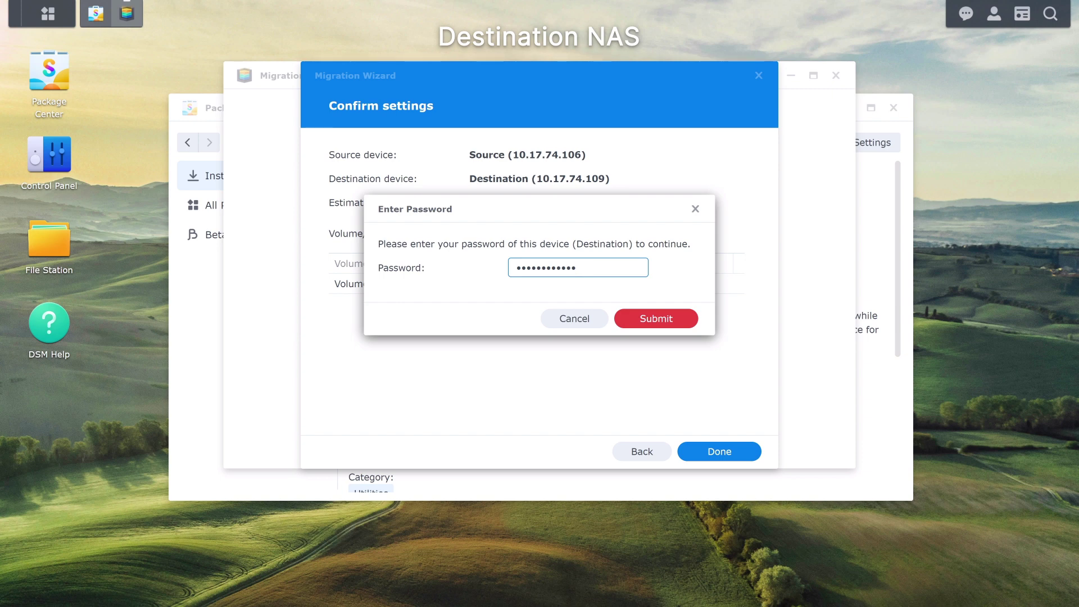
pyautogui.click(638, 316)
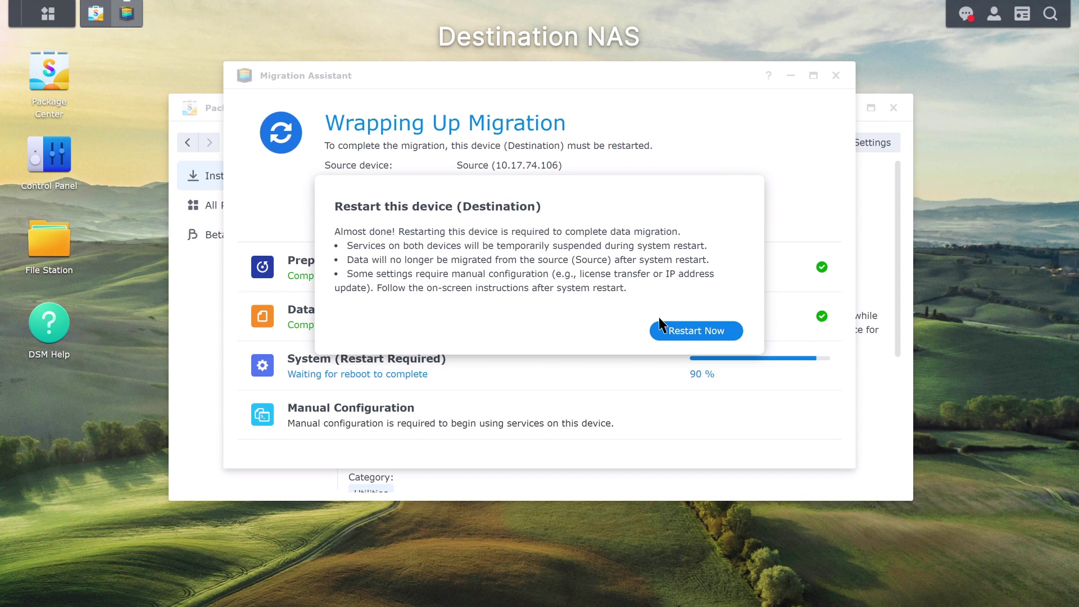
# - Restart the destination NAS to complete the migration and sign in as Source with the account password
pyautogui.click(695, 331)
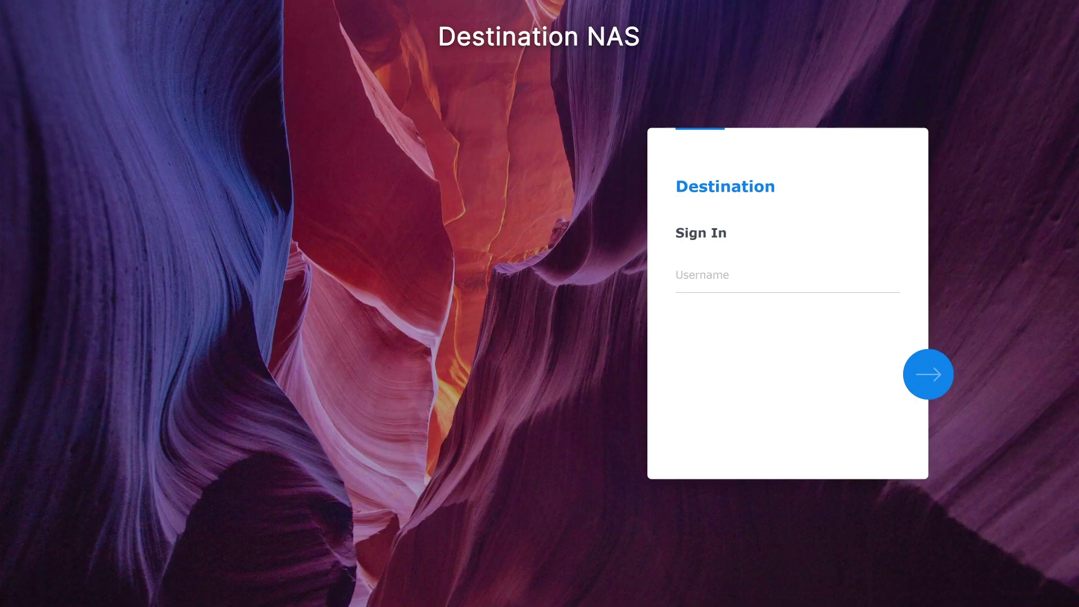
pyautogui.write('Source')
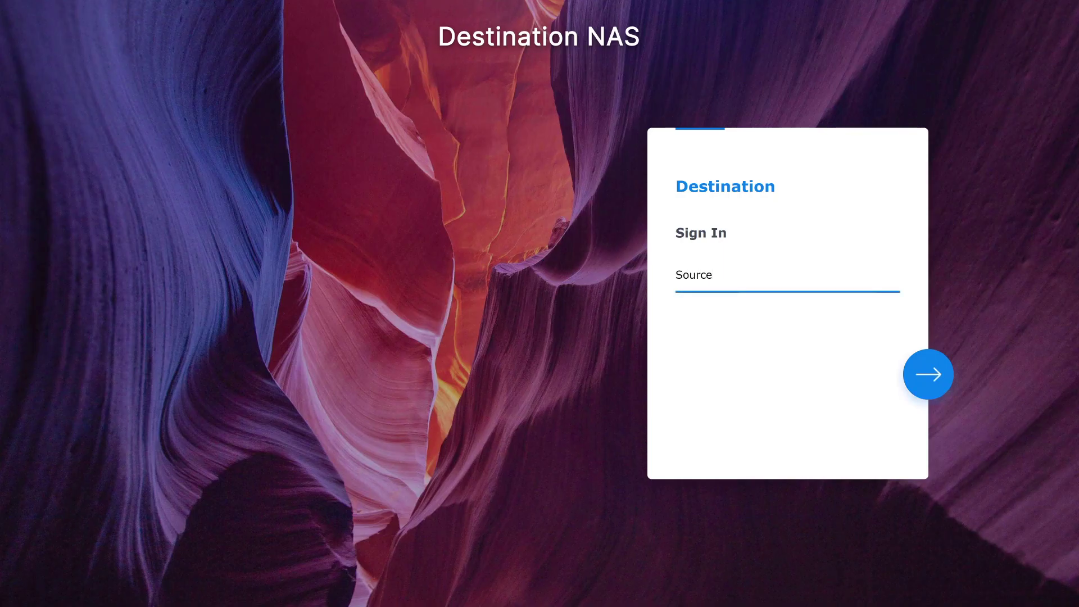
pyautogui.press('Return')
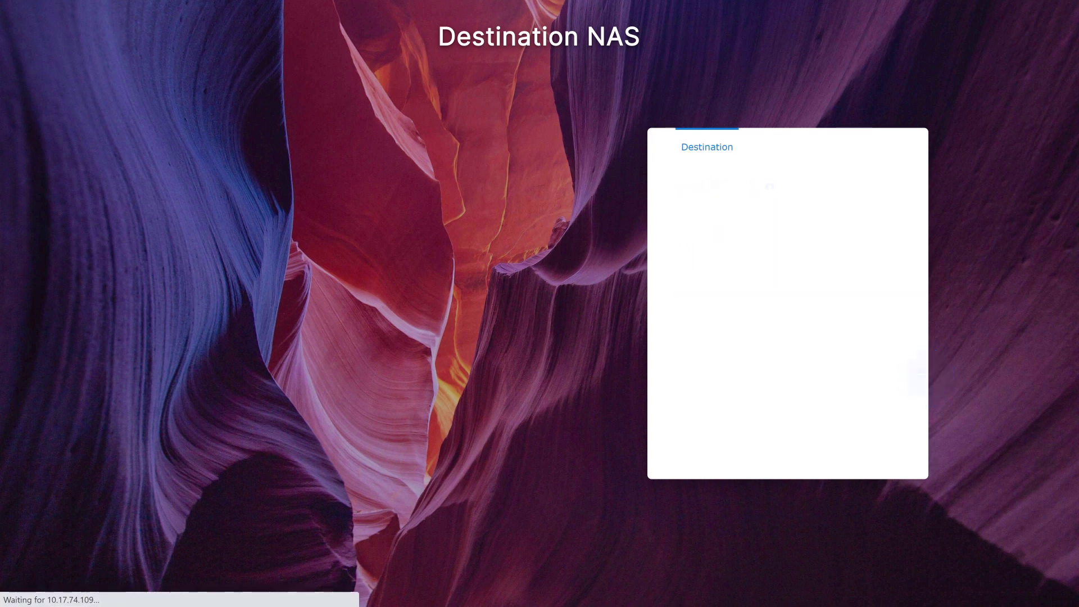
pyautogui.write('••••••••••••')
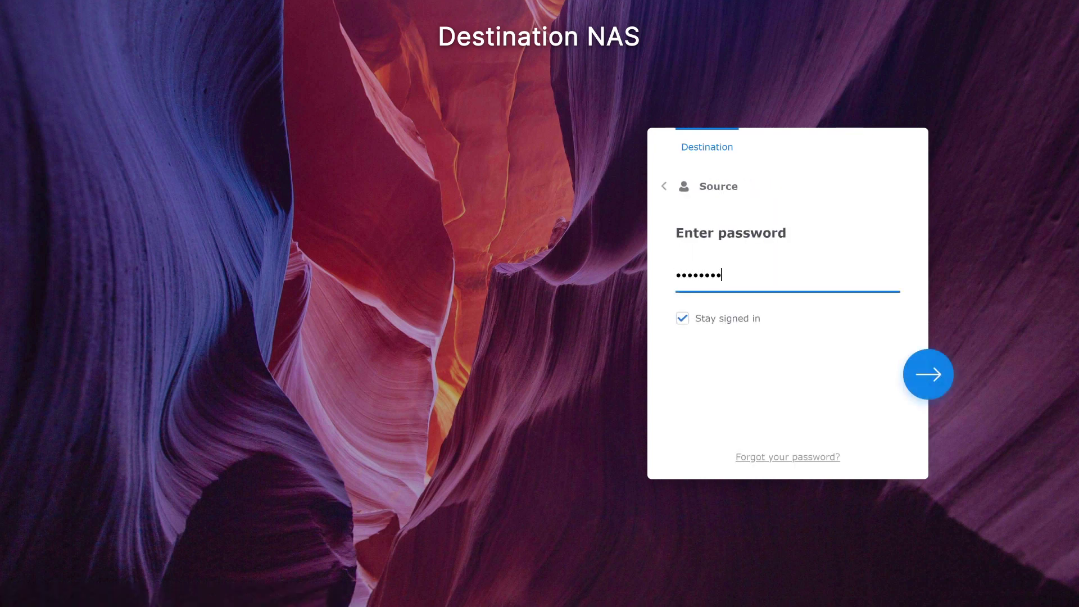
pyautogui.press('Return')
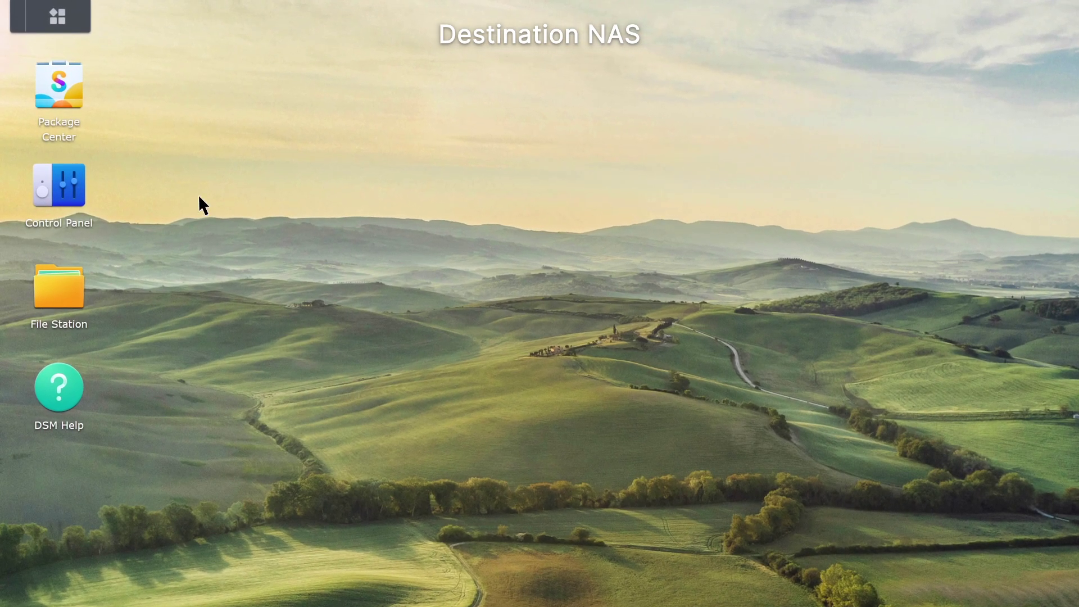
# - Open Storage Manager on the destination NAS and examine its storage pool and volume
pyautogui.click(60, 21)
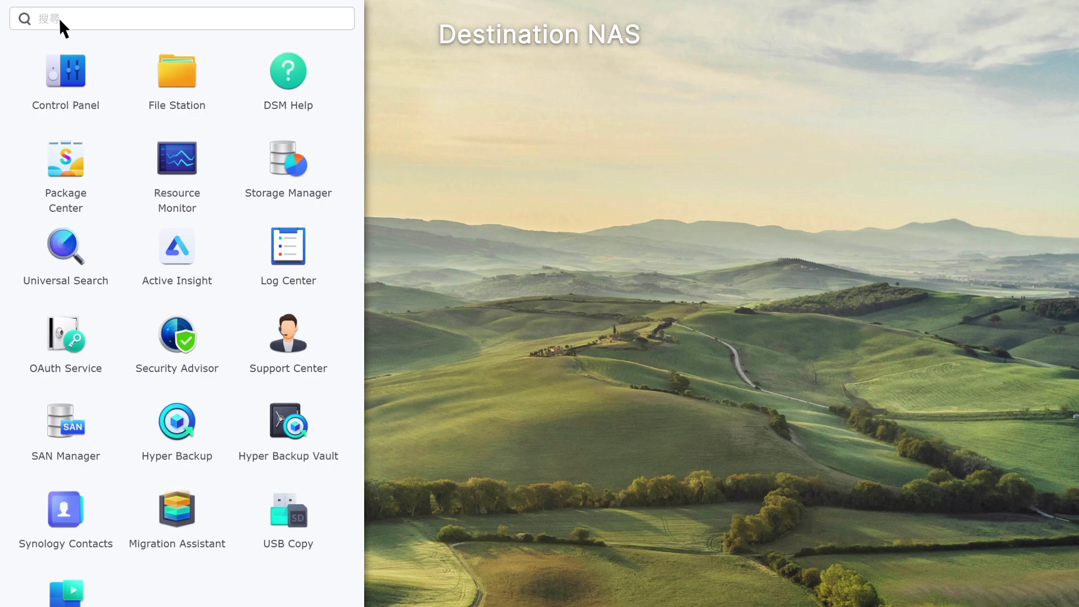
pyautogui.click(288, 163)
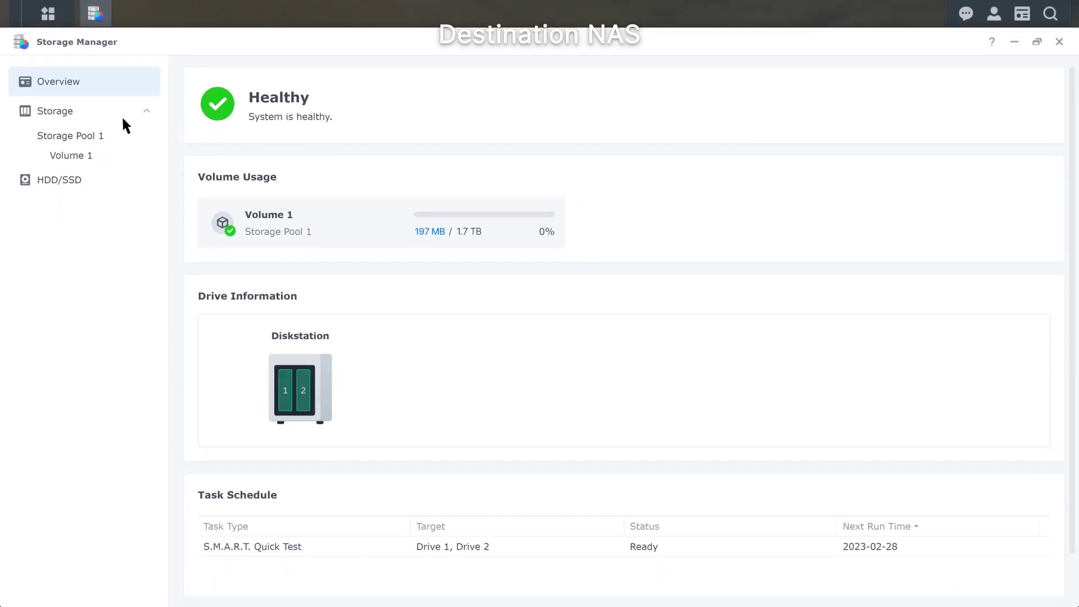
pyautogui.click(82, 113)
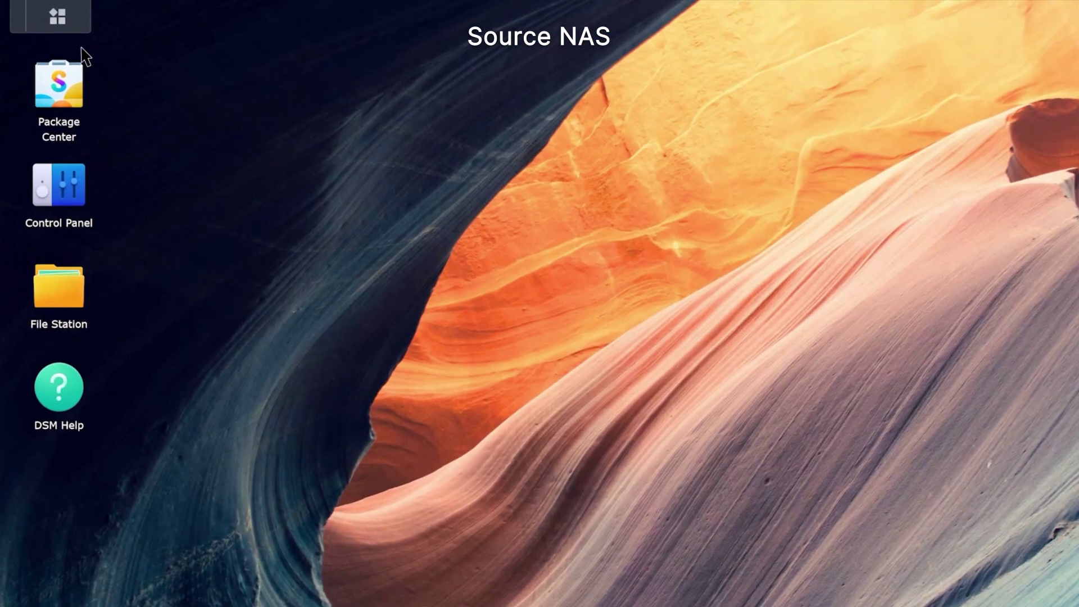
# - Open Hyper Backup on the source NAS and choose Remote NAS device as the backup destination
pyautogui.click(58, 17)
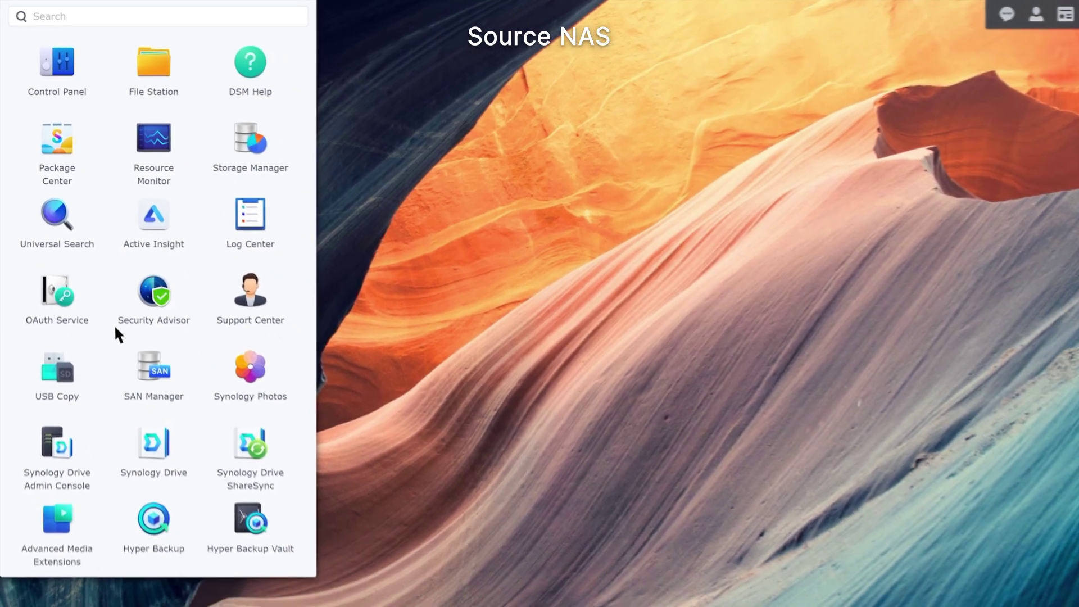
pyautogui.click(152, 526)
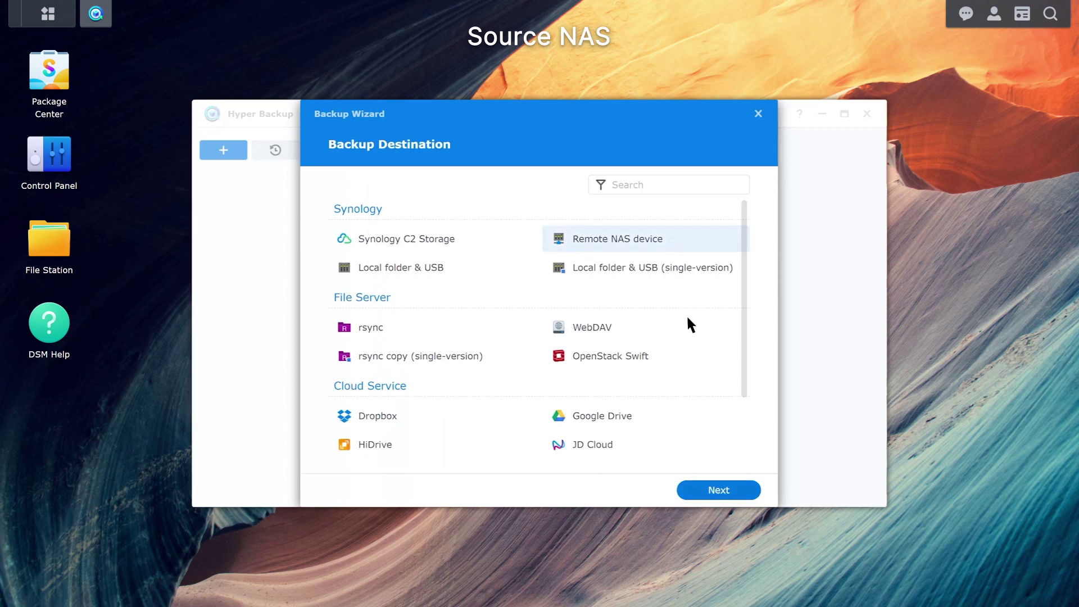
pyautogui.click(735, 490)
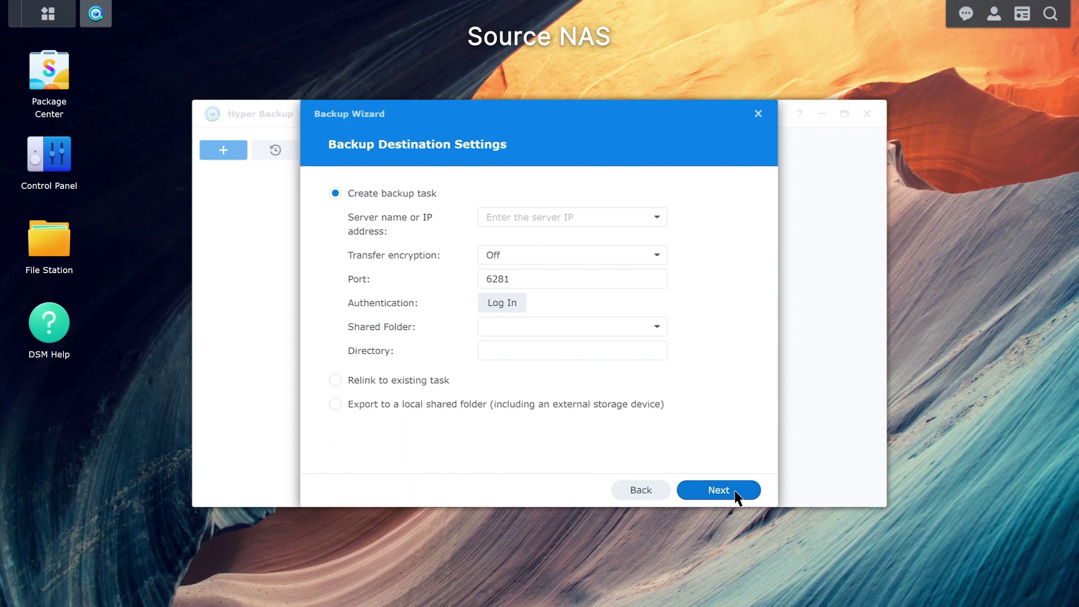
# - Set the backup server to Destination and the shared folder to HyperBackup_Destination, keeping the directory Source_2
pyautogui.click(646, 217)
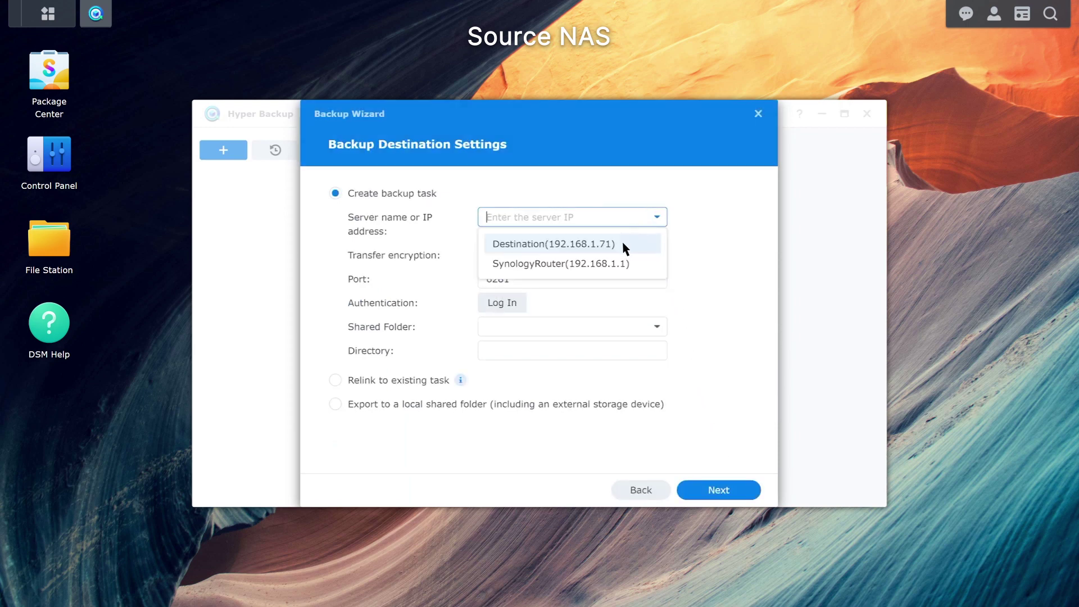
pyautogui.click(625, 249)
pyautogui.click(657, 329)
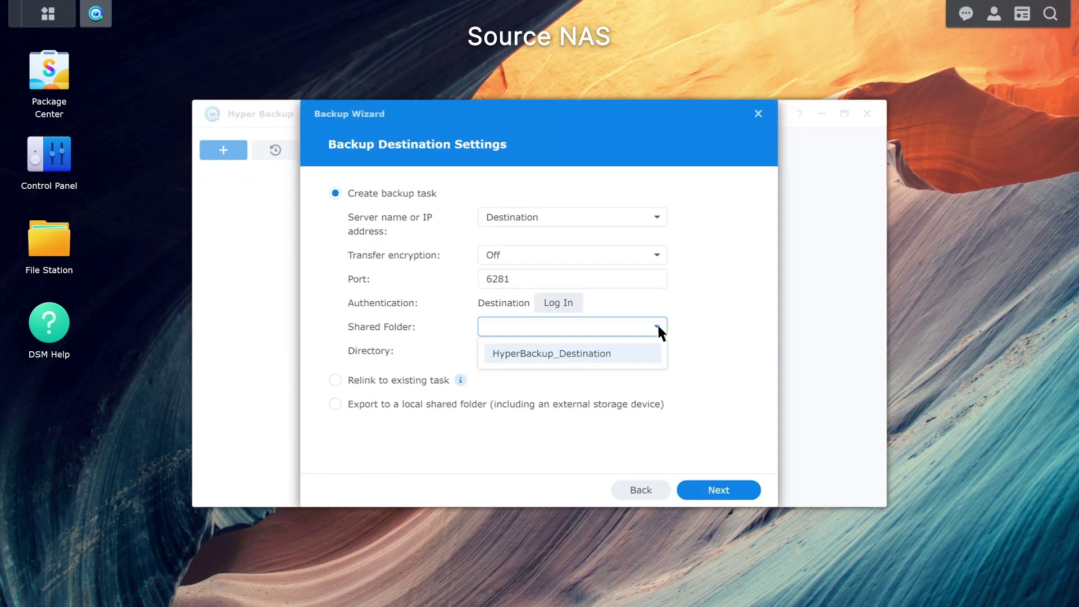
pyautogui.click(633, 353)
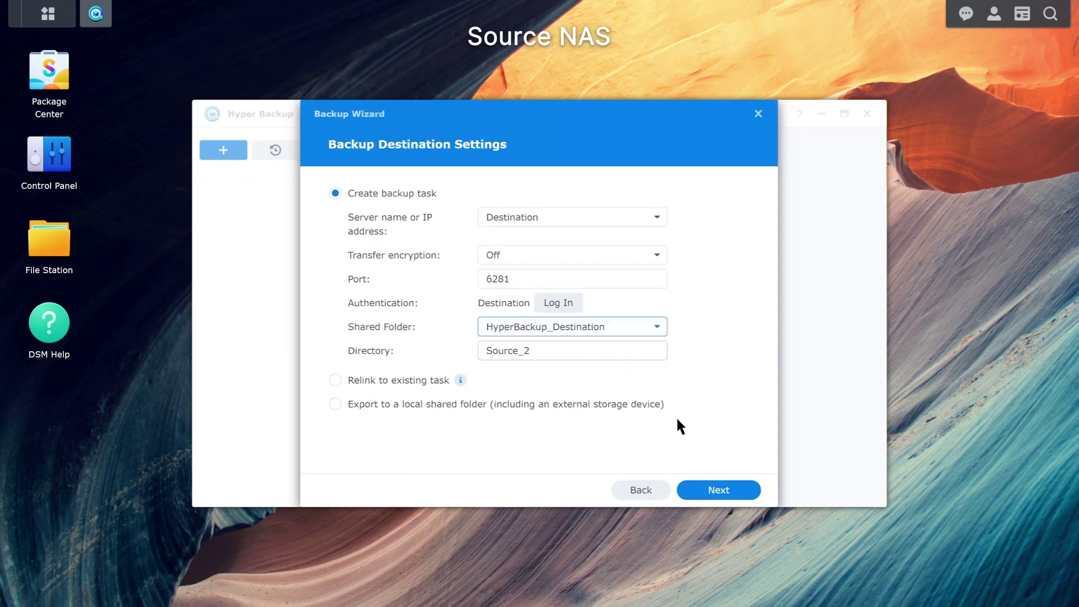
pyautogui.click(734, 491)
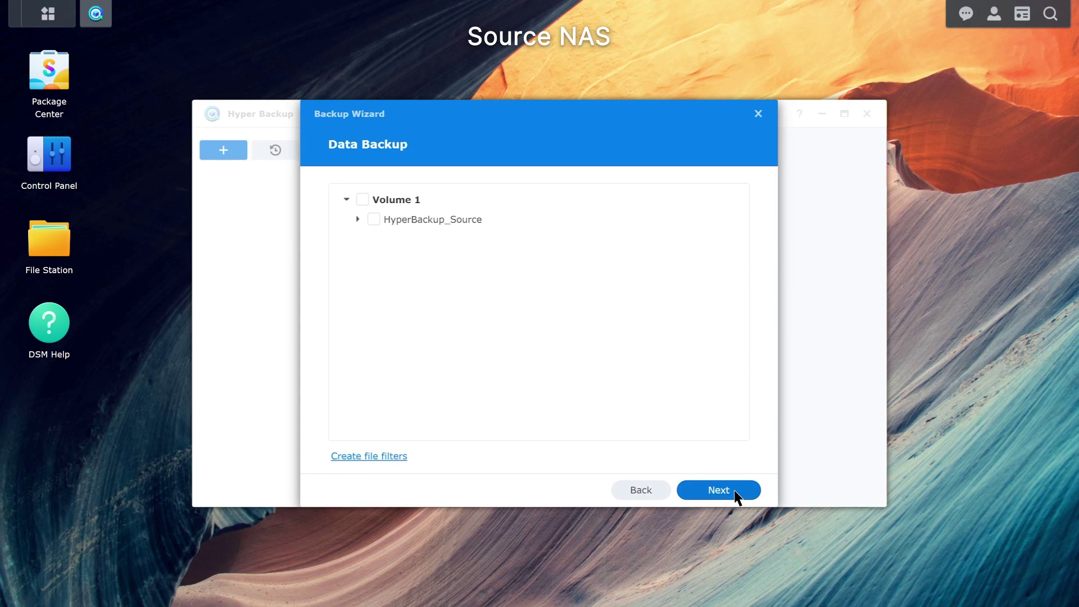
# - Include all of Volume 1 and all listed applications in the backup task
pyautogui.click(365, 201)
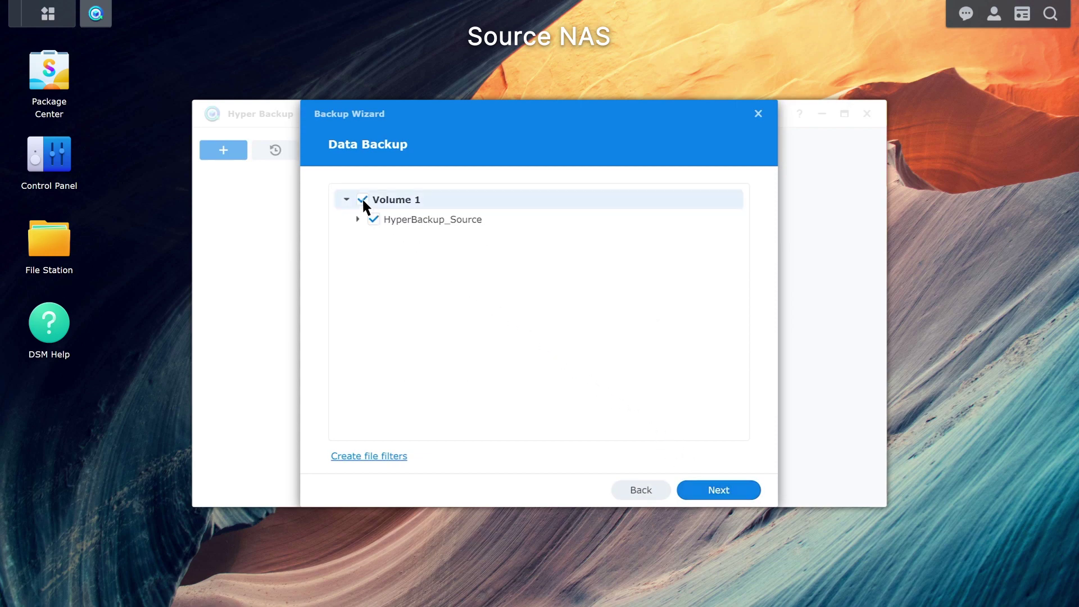
pyautogui.click(729, 492)
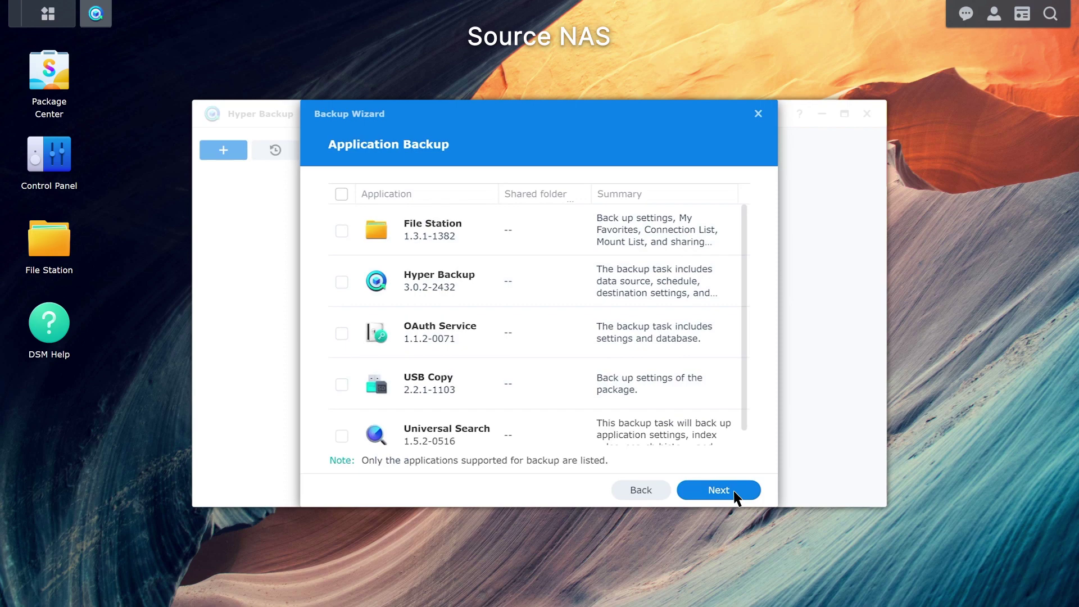
pyautogui.click(342, 195)
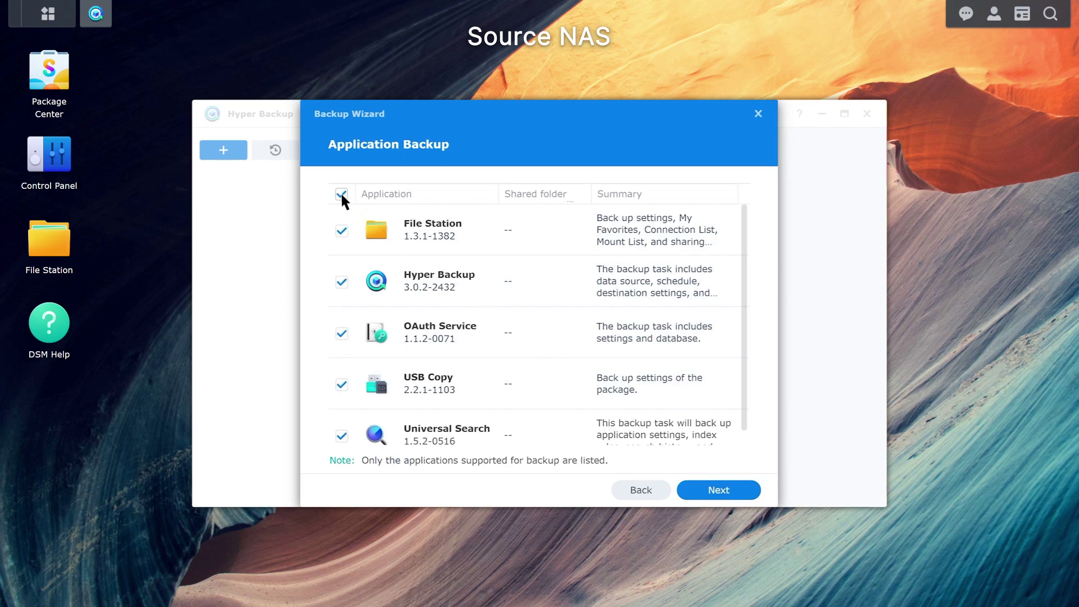
pyautogui.click(736, 497)
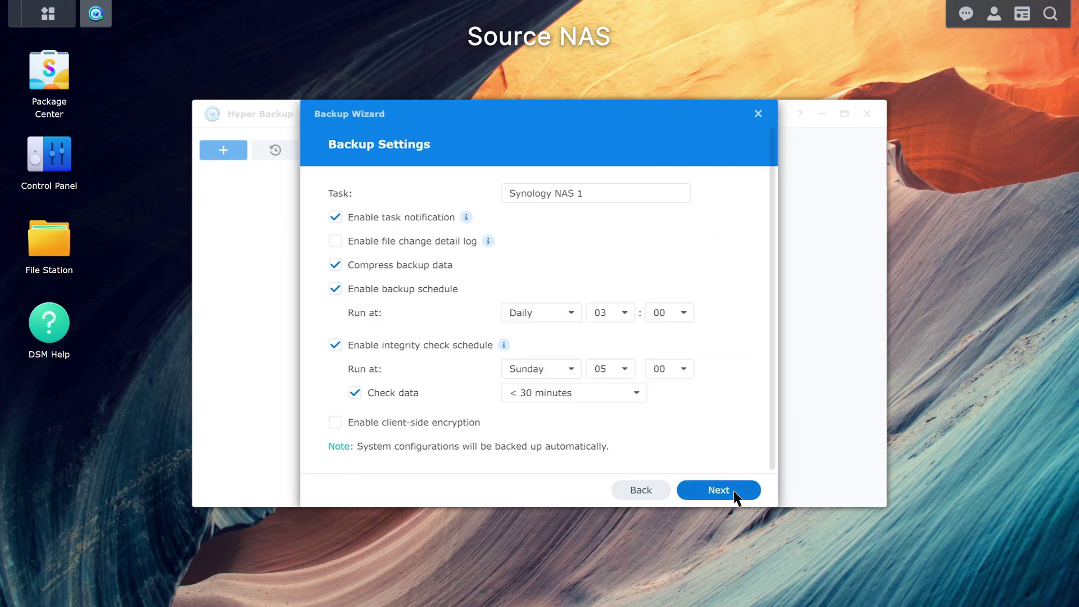
# - Accept the default backup settings for task Synology NAS 1, leave backup rotation disabled, and start the backup immediately
pyautogui.click(735, 497)
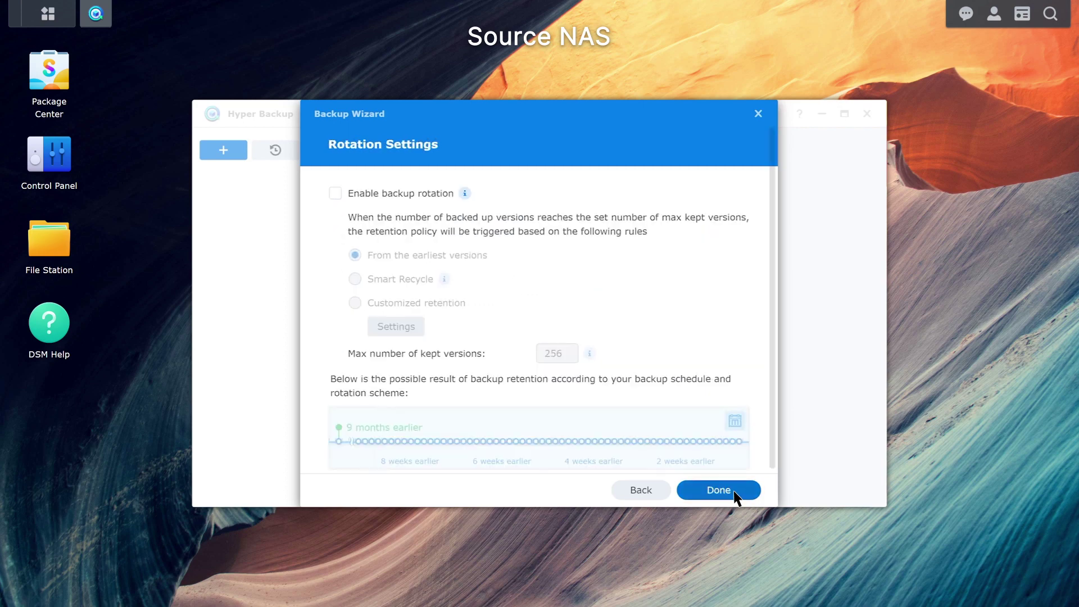
pyautogui.click(733, 492)
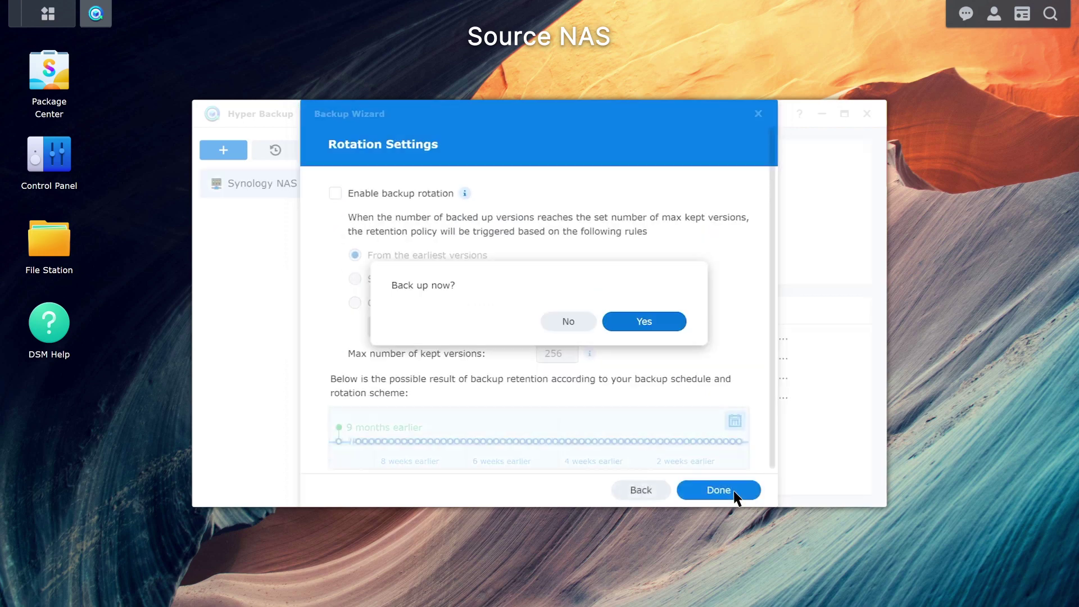
pyautogui.click(661, 330)
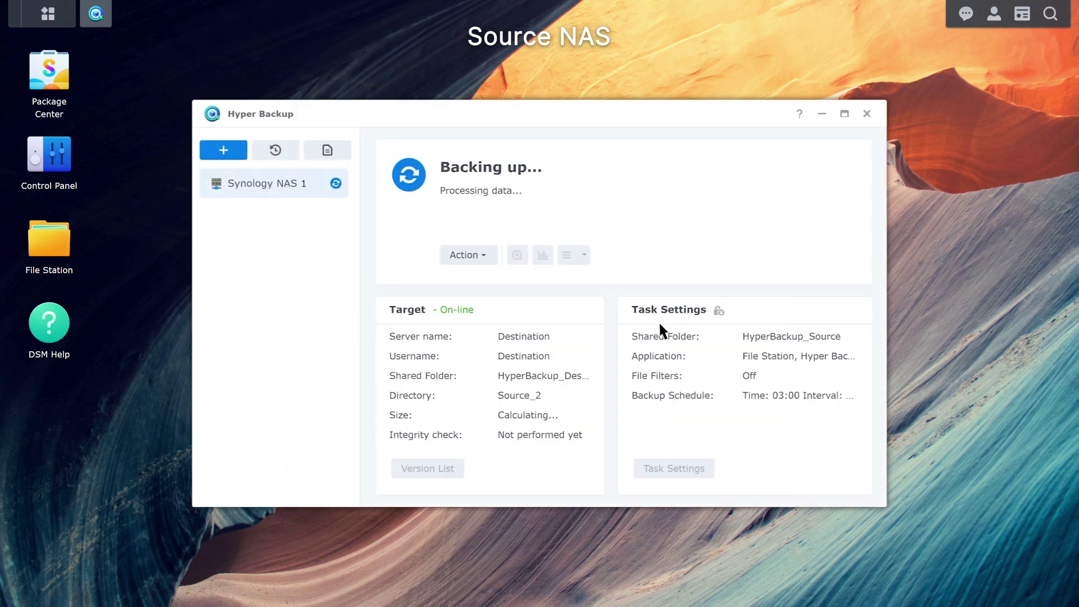
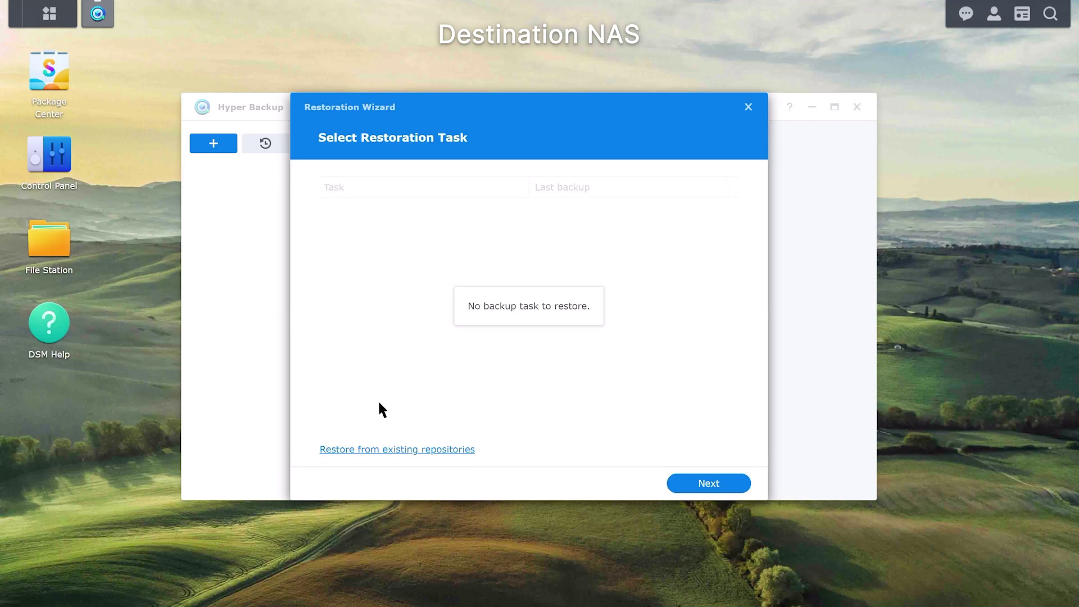
# - Restore from existing repositories using Local folder & USB, with shared folder HyperBackup_Destination and directory Destination_1 as the source
pyautogui.click(401, 450)
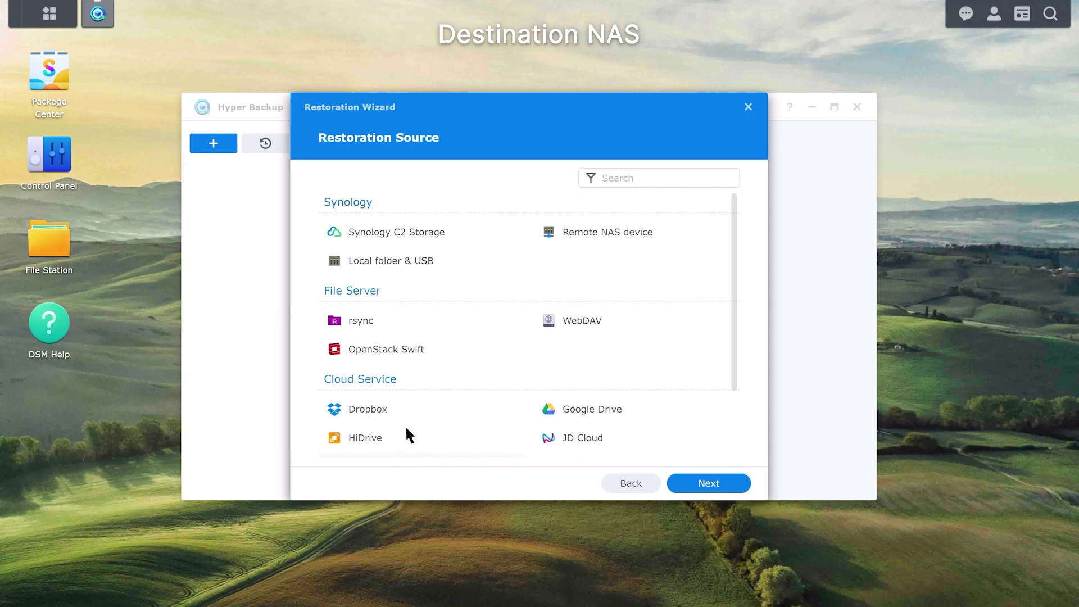
pyautogui.click(444, 263)
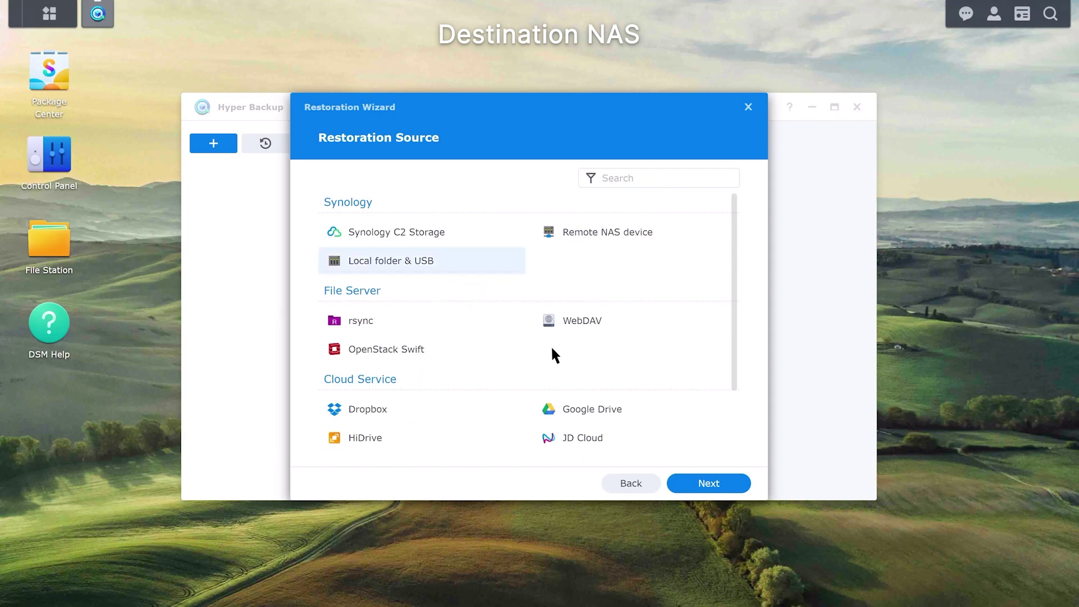
pyautogui.click(710, 482)
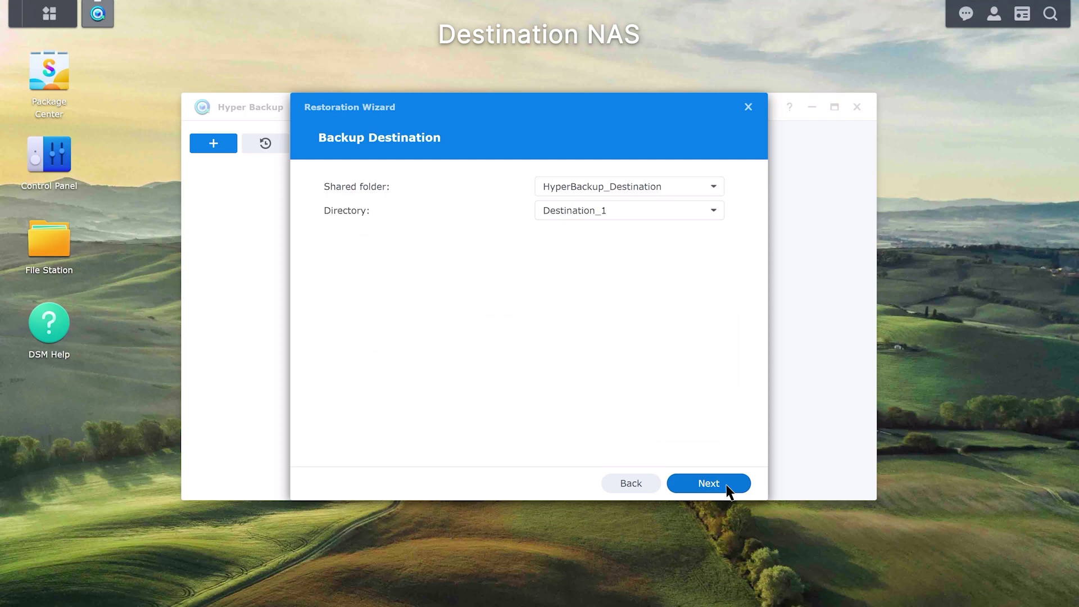
pyautogui.click(710, 484)
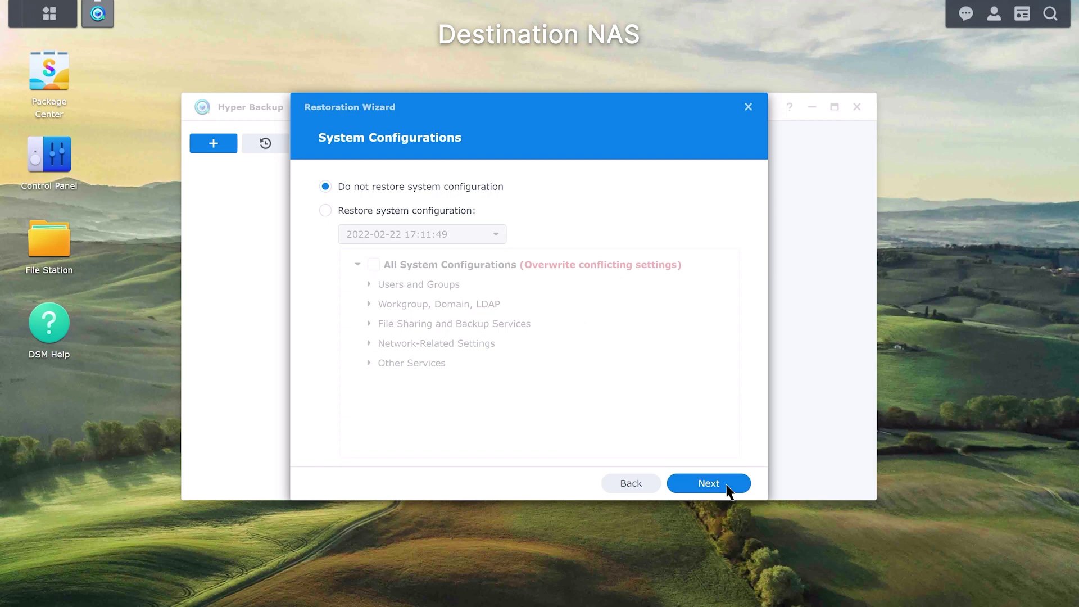
# - Include all system configurations and the HyperBackup_Local Folder_USB shared folder in the restoration
pyautogui.click(326, 211)
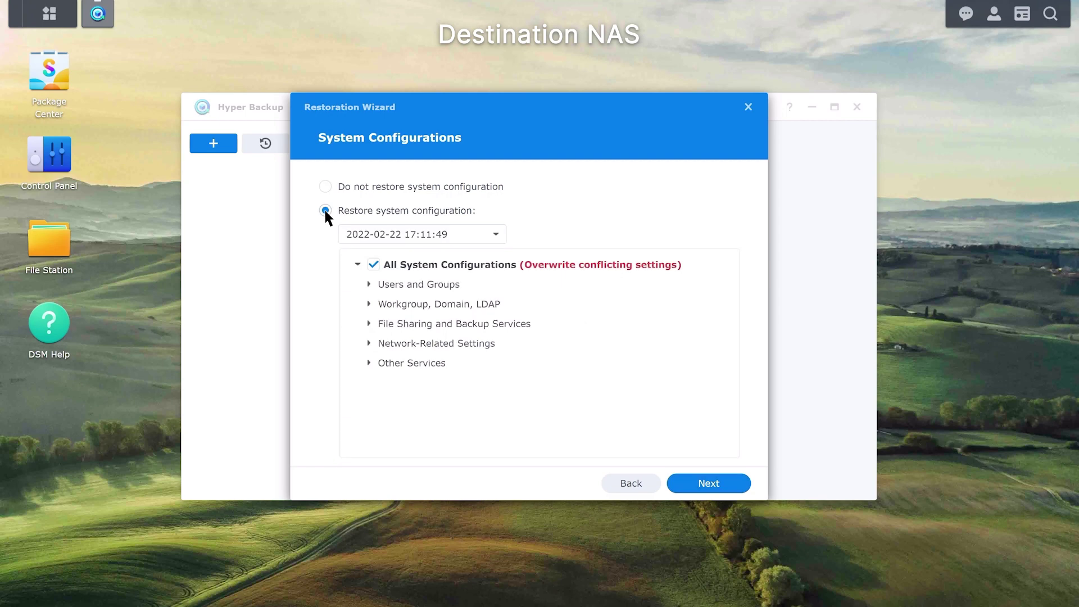
pyautogui.click(723, 484)
pyautogui.click(689, 336)
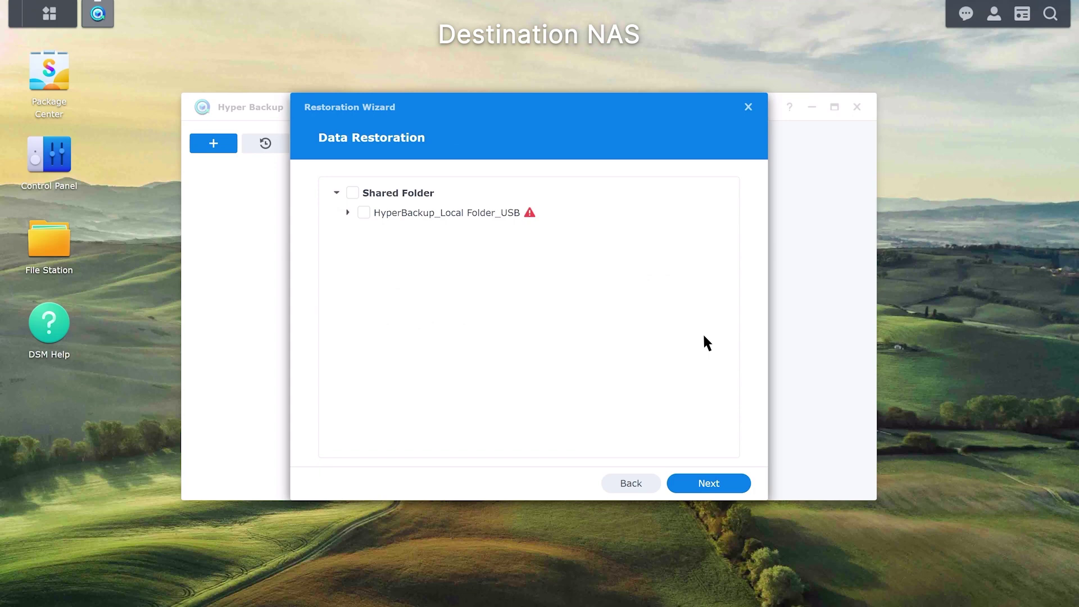
pyautogui.click(352, 193)
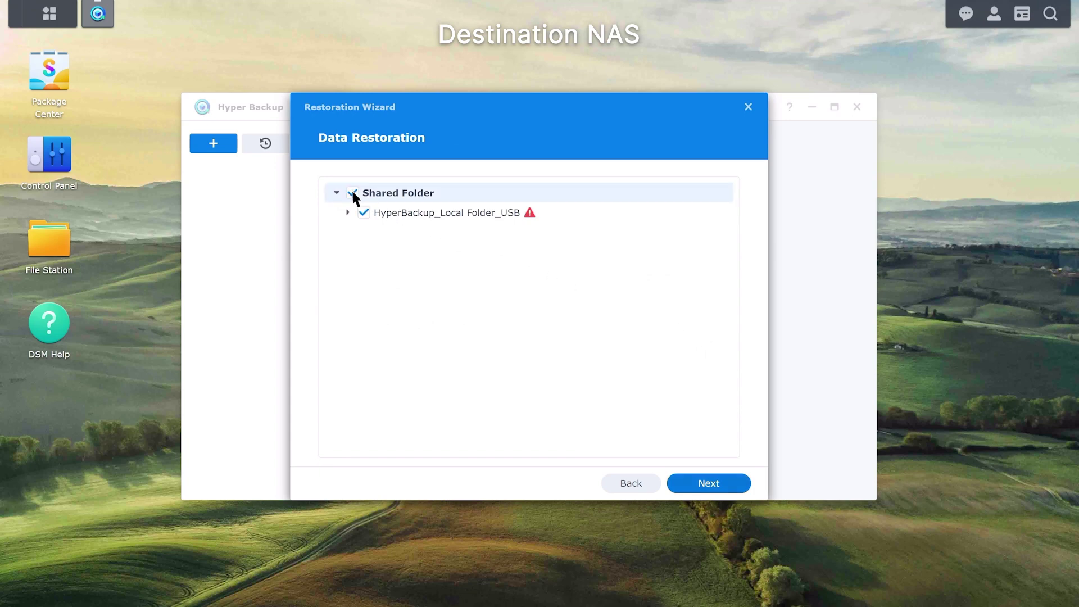
pyautogui.click(724, 485)
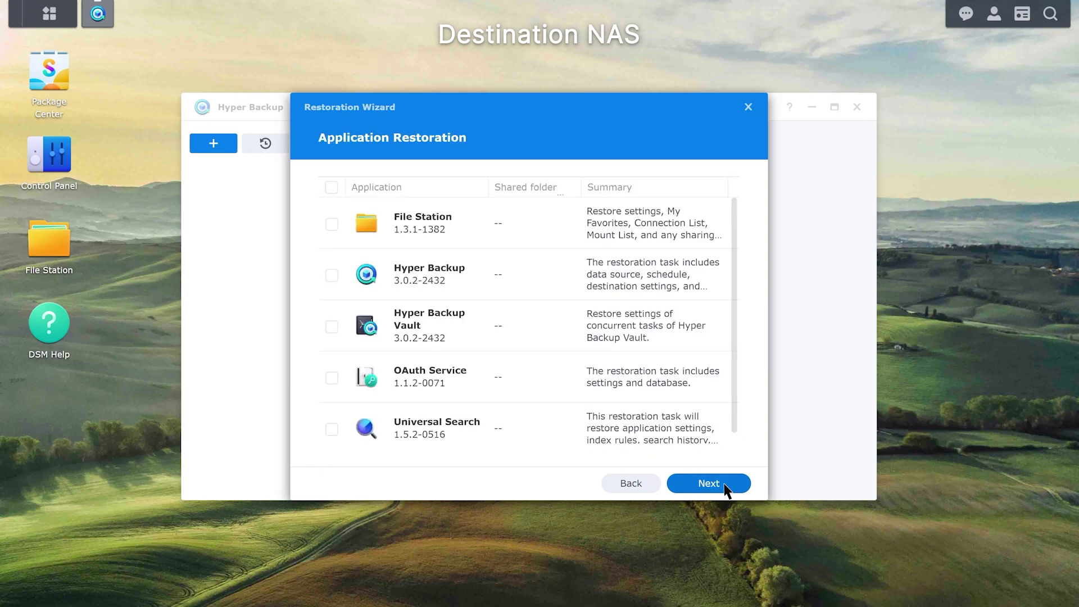
# - Select all listed applications for restoration, agree to disable them meanwhile, and start the restore
pyautogui.click(332, 187)
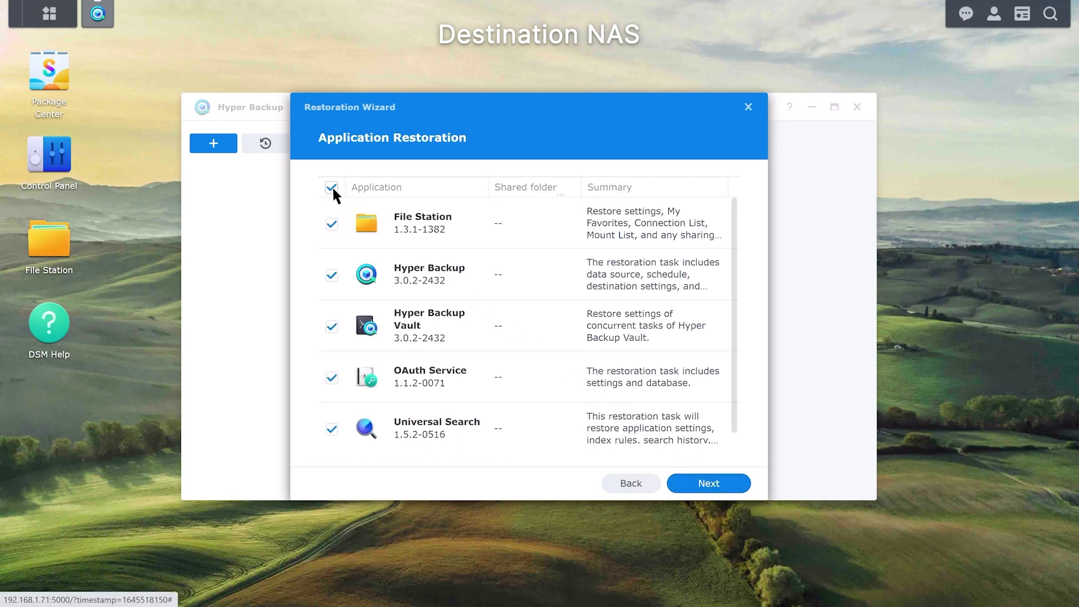
pyautogui.click(725, 485)
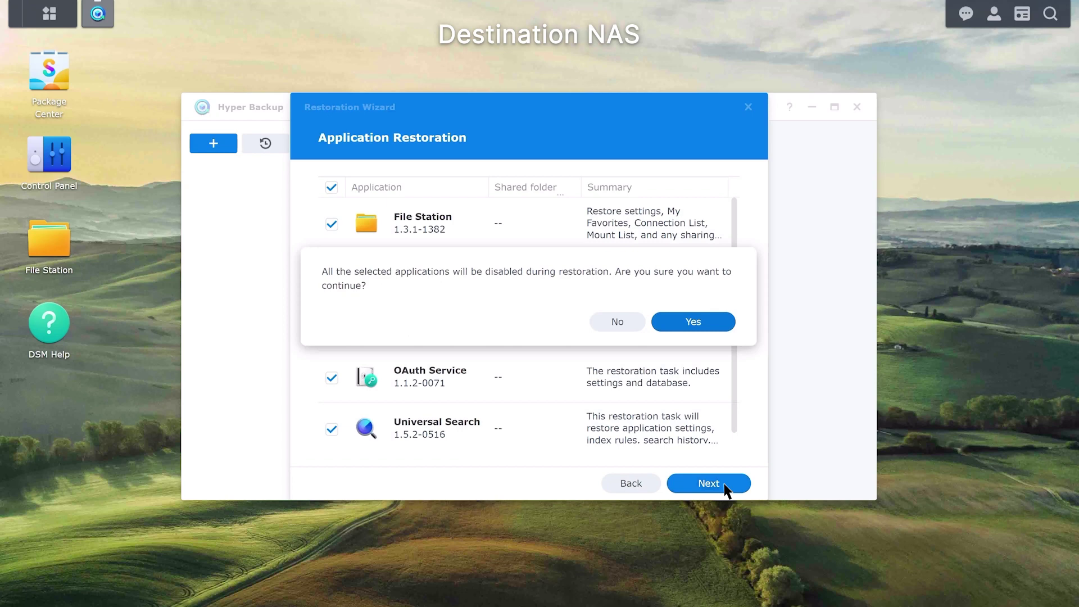
pyautogui.click(711, 327)
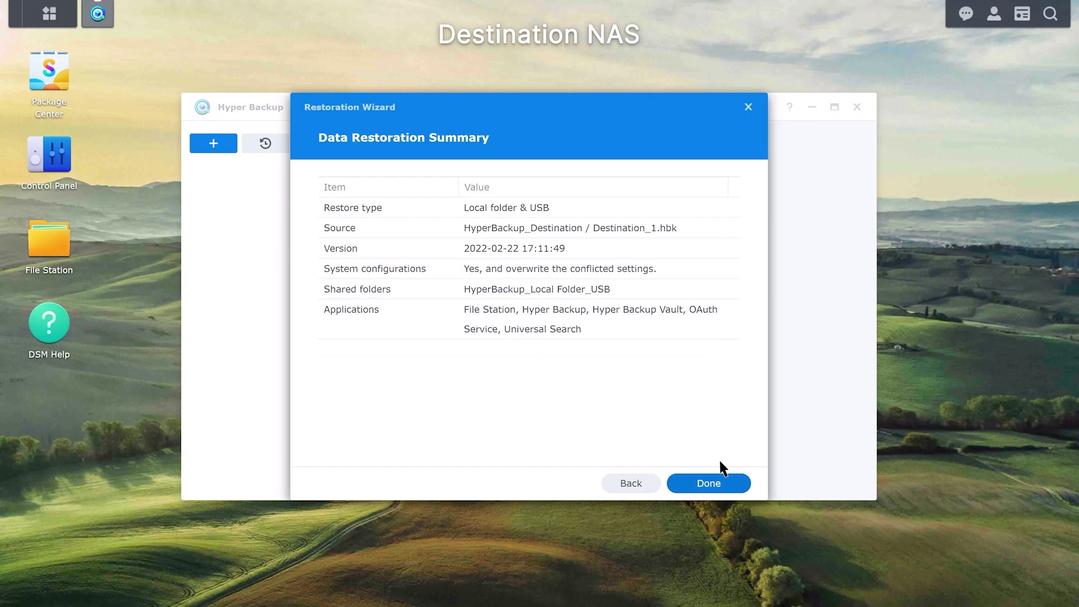
pyautogui.click(721, 484)
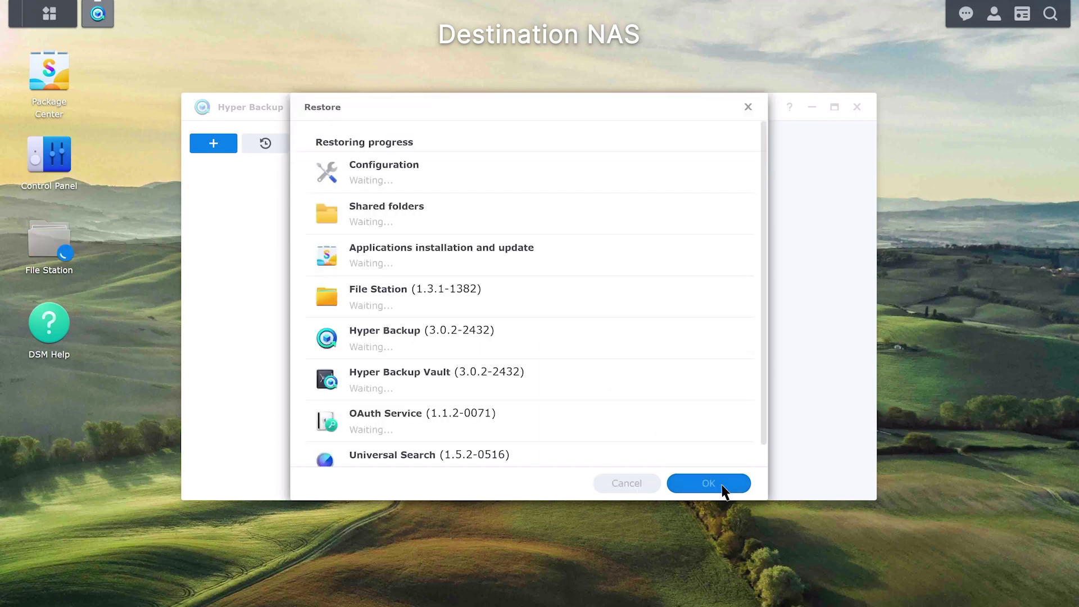
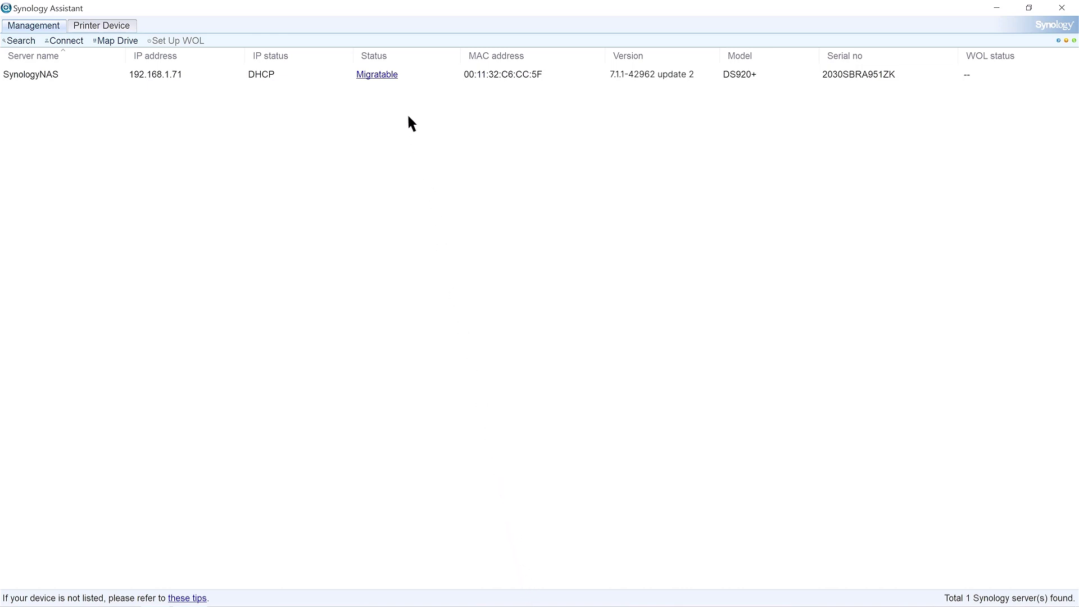
# - Accept the license agreement for the migratable DS920+ in Synology Assistant and start migrating it
pyautogui.click(393, 75)
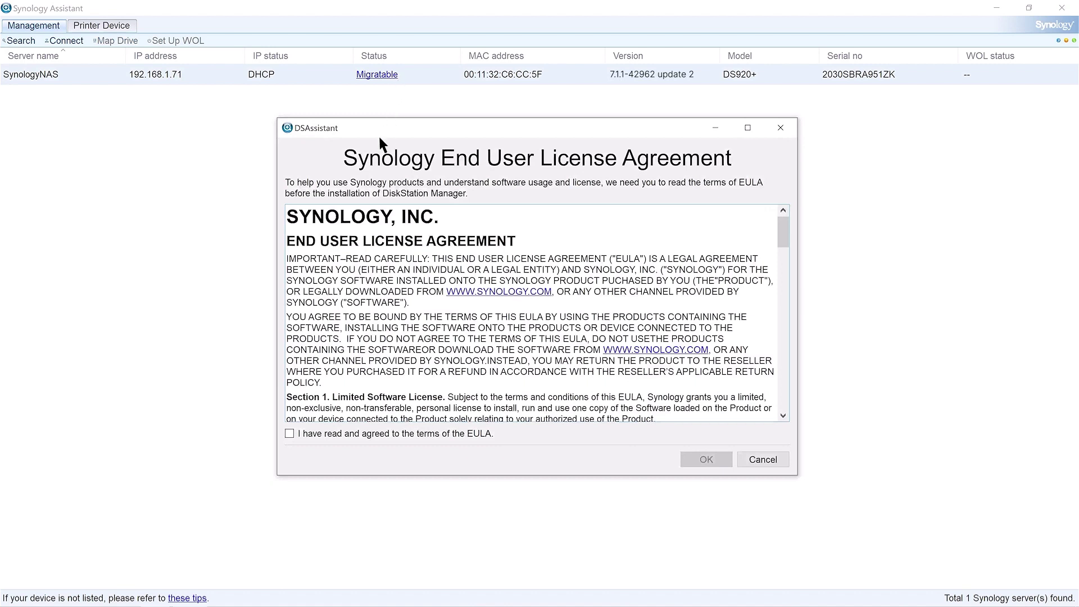
pyautogui.click(290, 434)
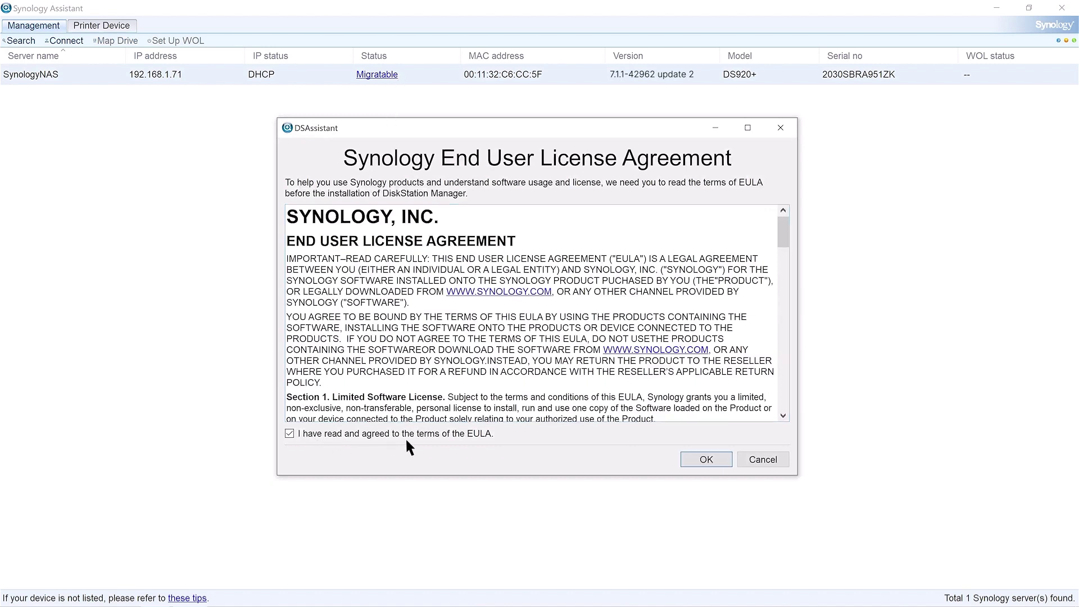
pyautogui.click(706, 459)
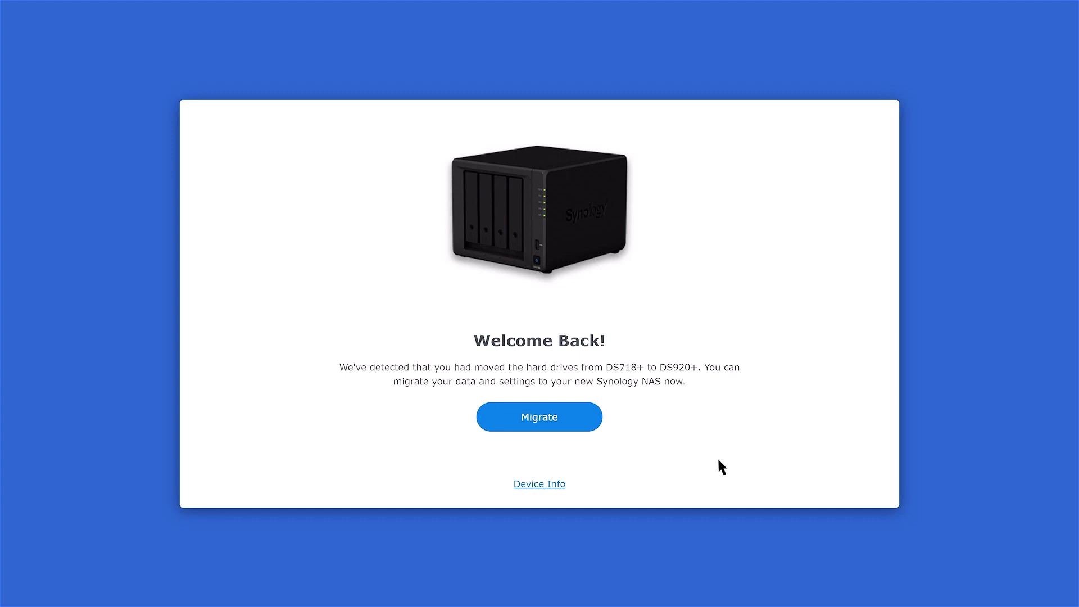
pyautogui.click(568, 419)
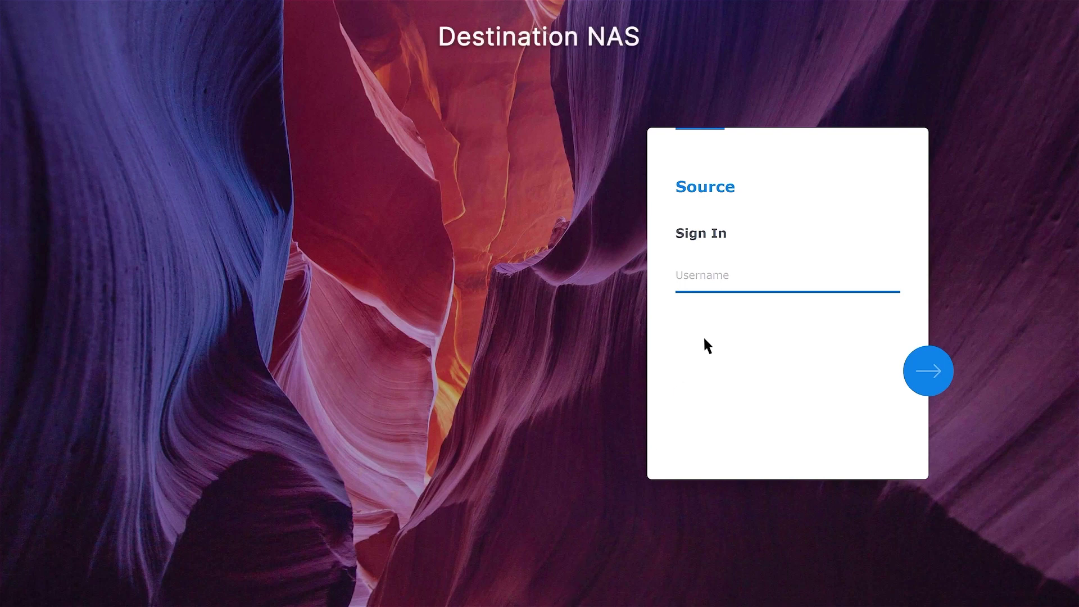
# - Sign in to the destination NAS with the username Source and the account password
pyautogui.click(740, 277)
pyautogui.write('Source')
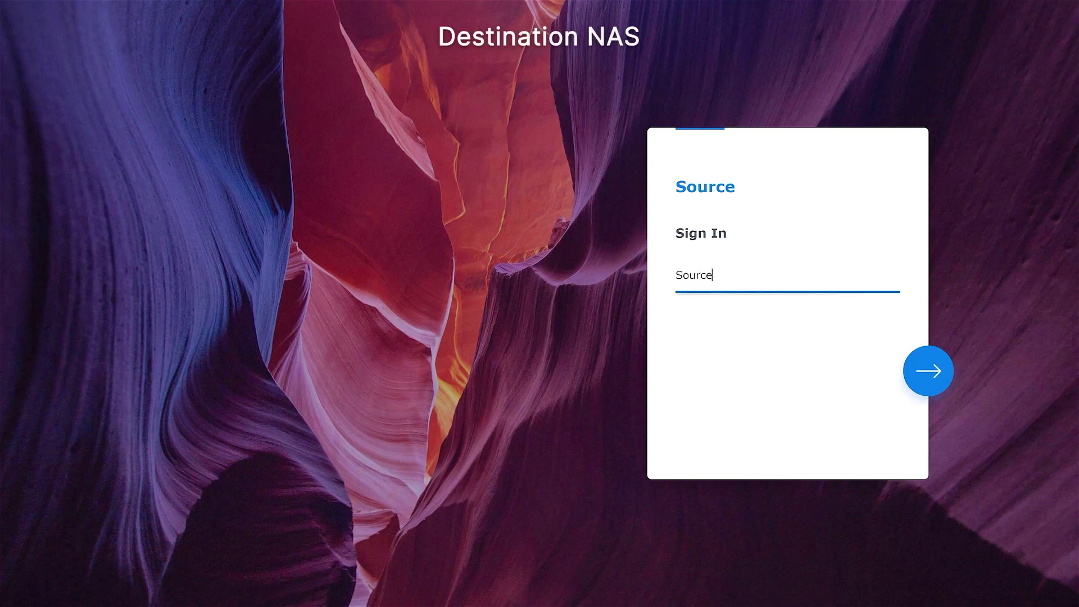
pyautogui.press('Return')
pyautogui.write('********')
pyautogui.press('Return')
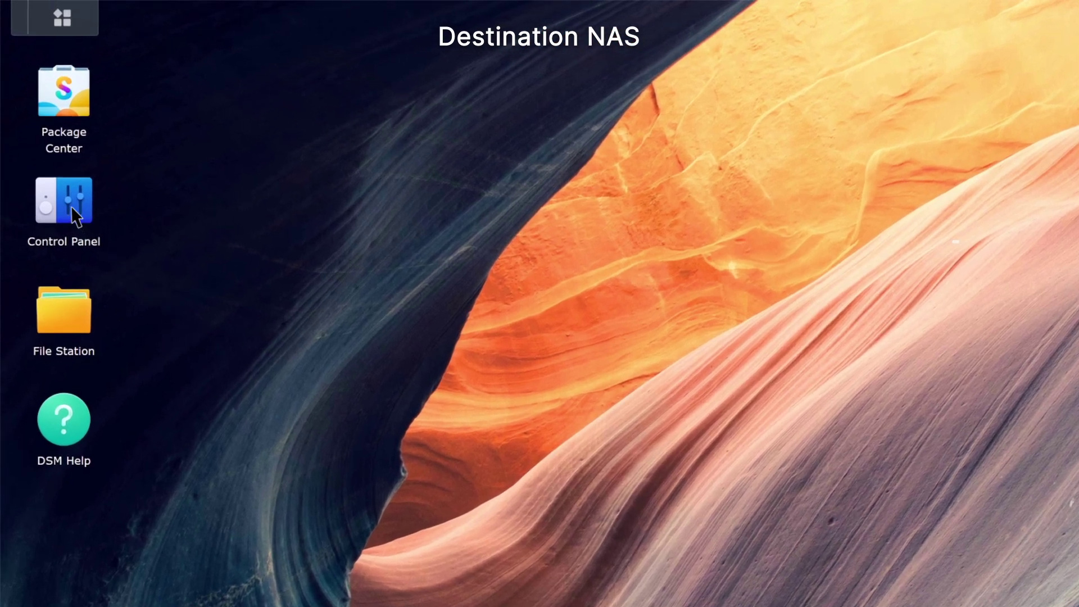
# - Start a DSM configuration restore from the Configuration Backup settings under Update & Restore in Control Panel
pyautogui.click(50, 157)
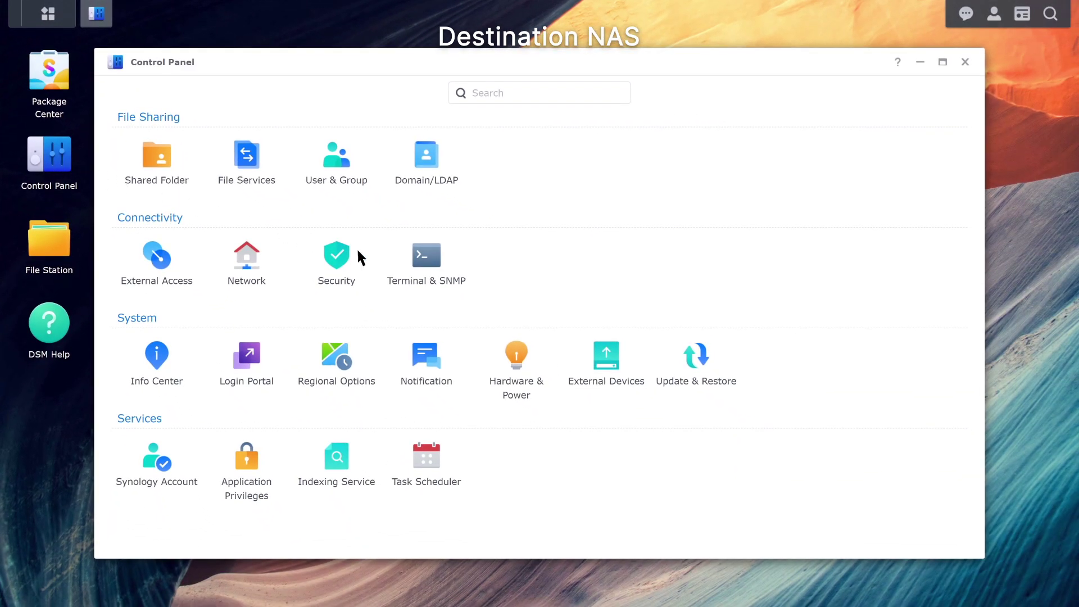
pyautogui.click(697, 364)
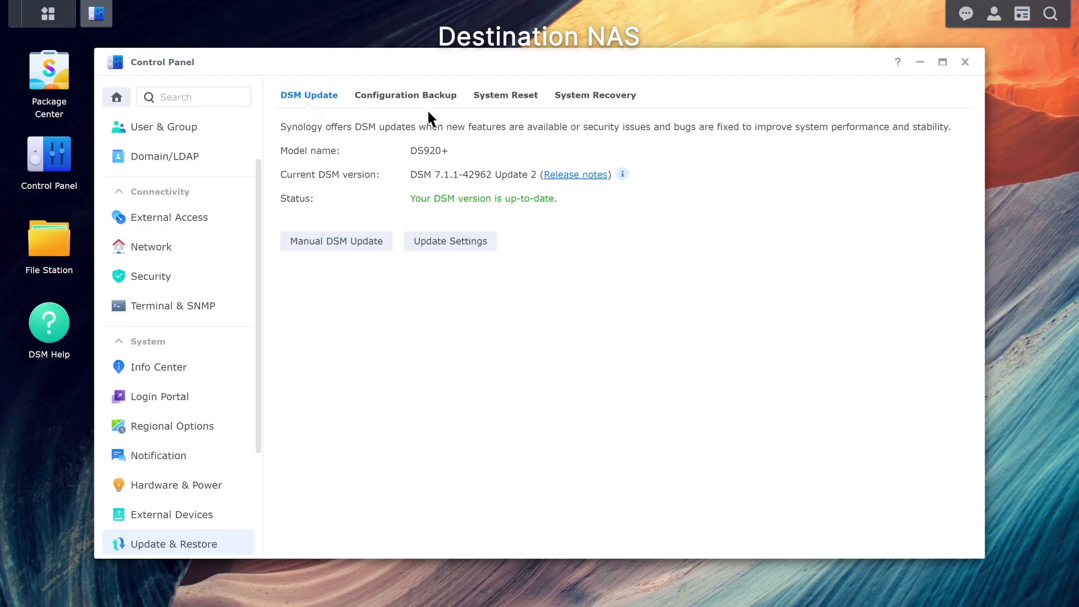
pyautogui.click(410, 96)
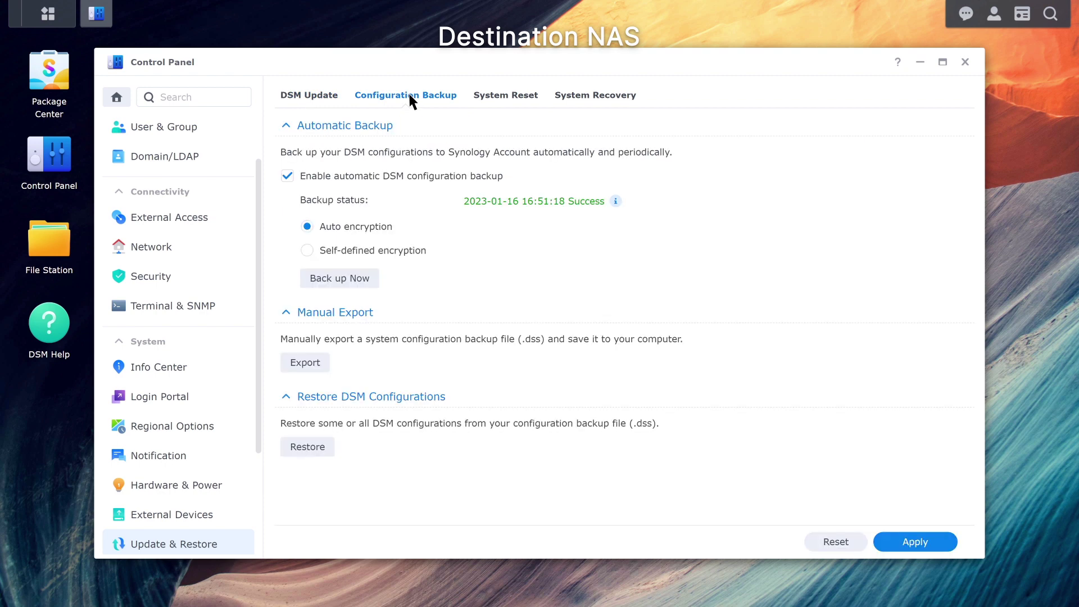
pyautogui.click(313, 450)
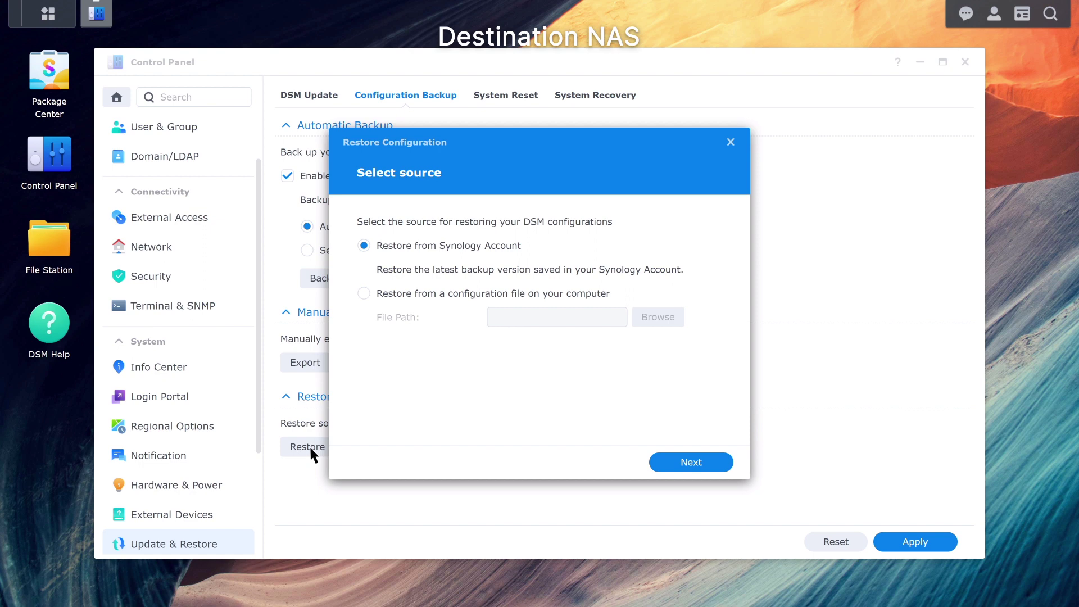
# - Choose the configuration file Source_20230116.dss from the computer's System Backup folder as the restore source
pyautogui.click(364, 293)
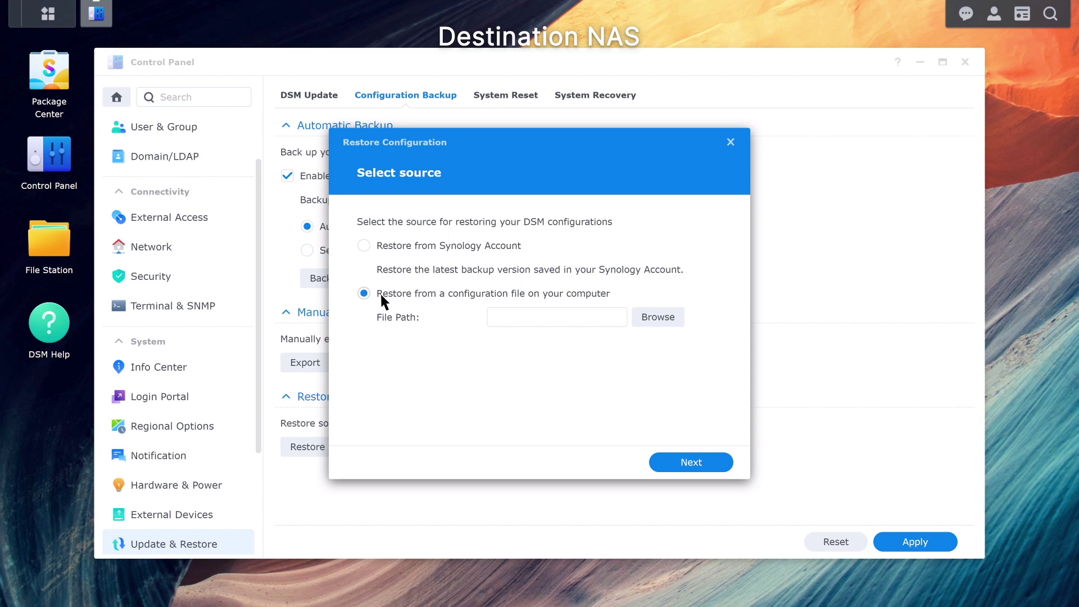
pyautogui.click(657, 319)
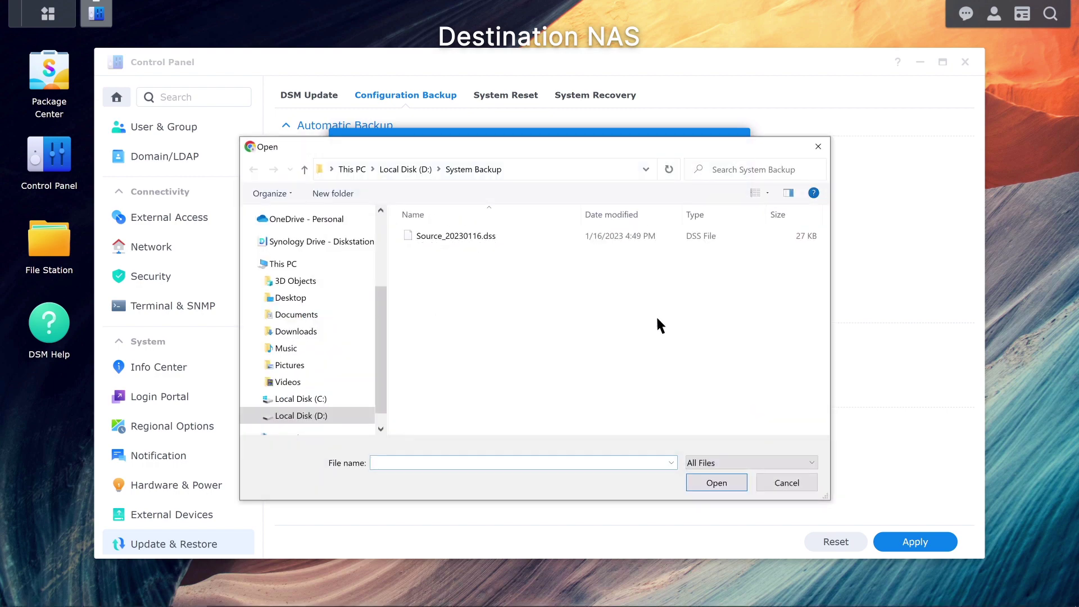
pyautogui.click(477, 237)
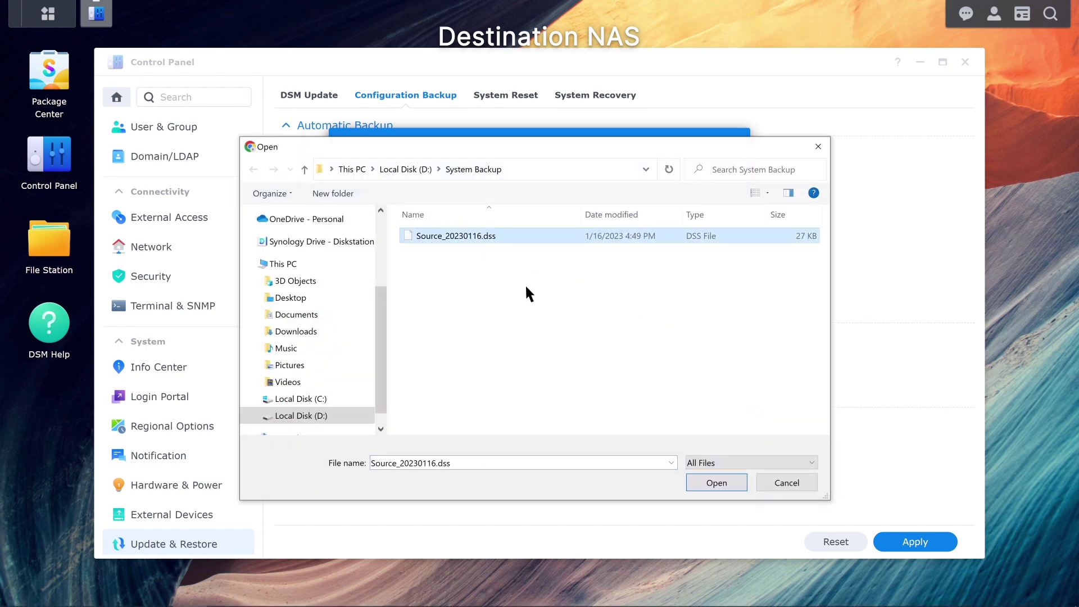
pyautogui.click(715, 482)
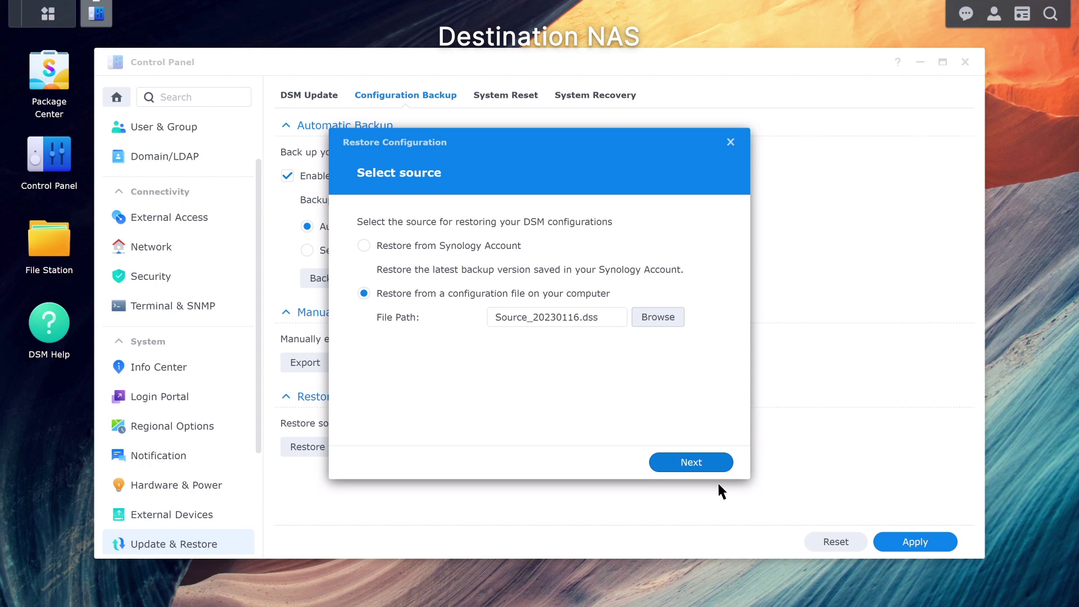
pyautogui.click(697, 463)
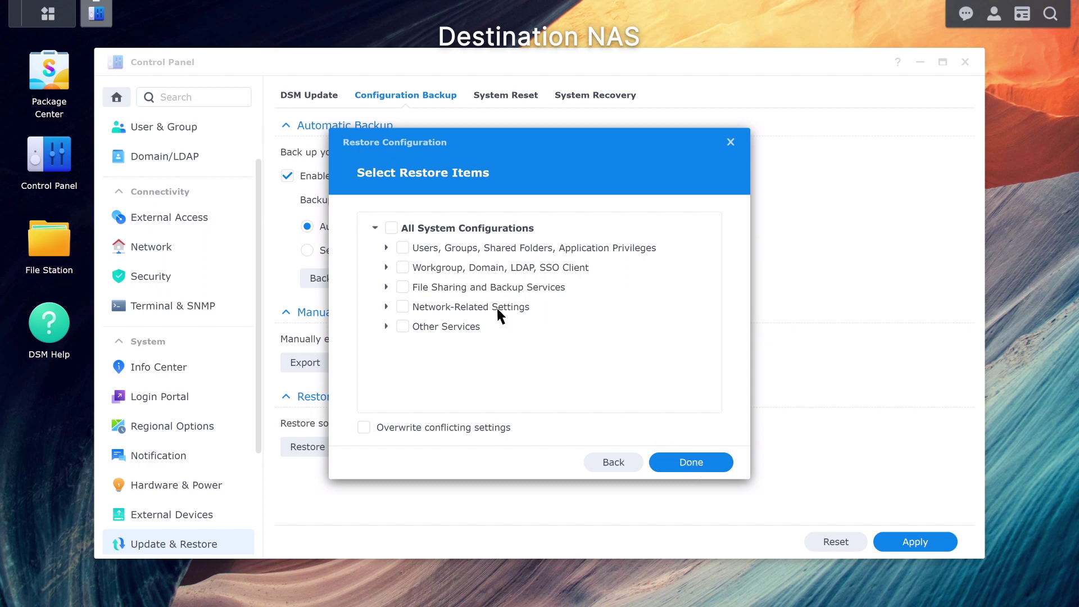
# - Restore all system configurations without overwriting conflicting settings, and confirm the operation
pyautogui.click(392, 228)
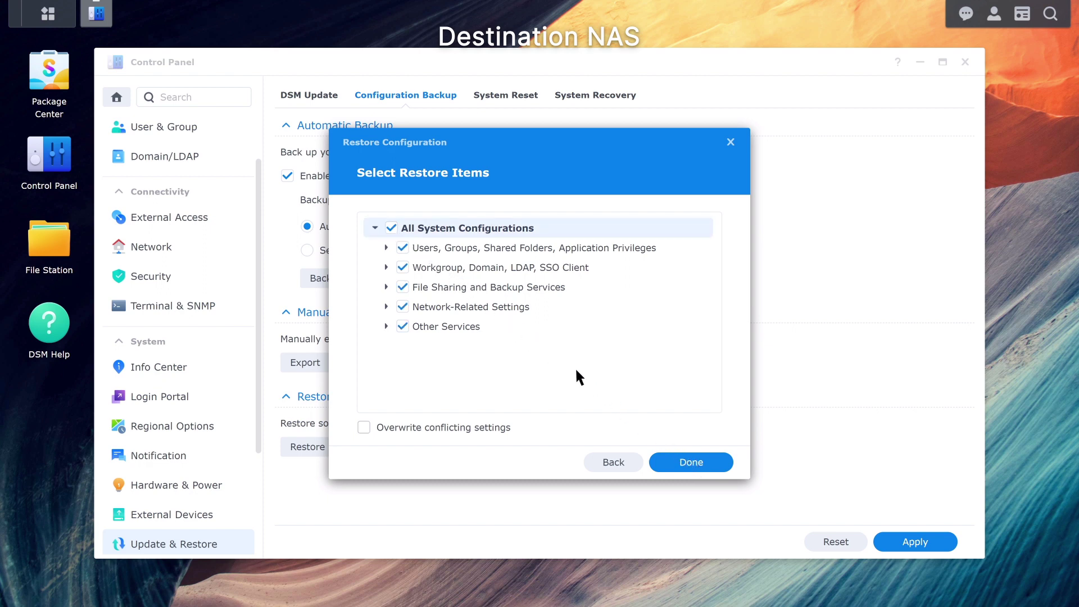
pyautogui.click(691, 463)
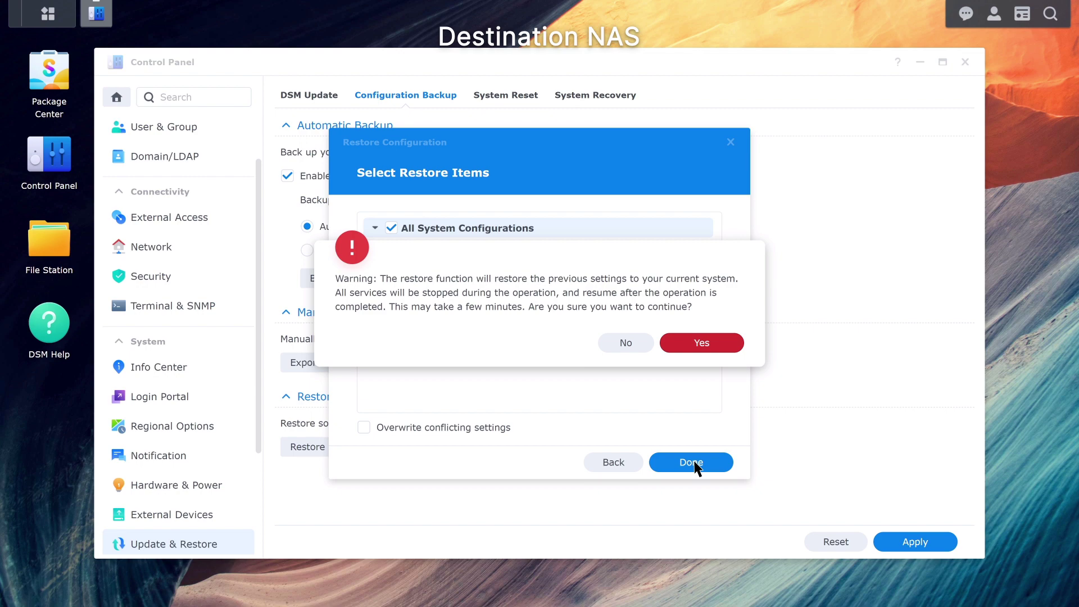
pyautogui.click(714, 344)
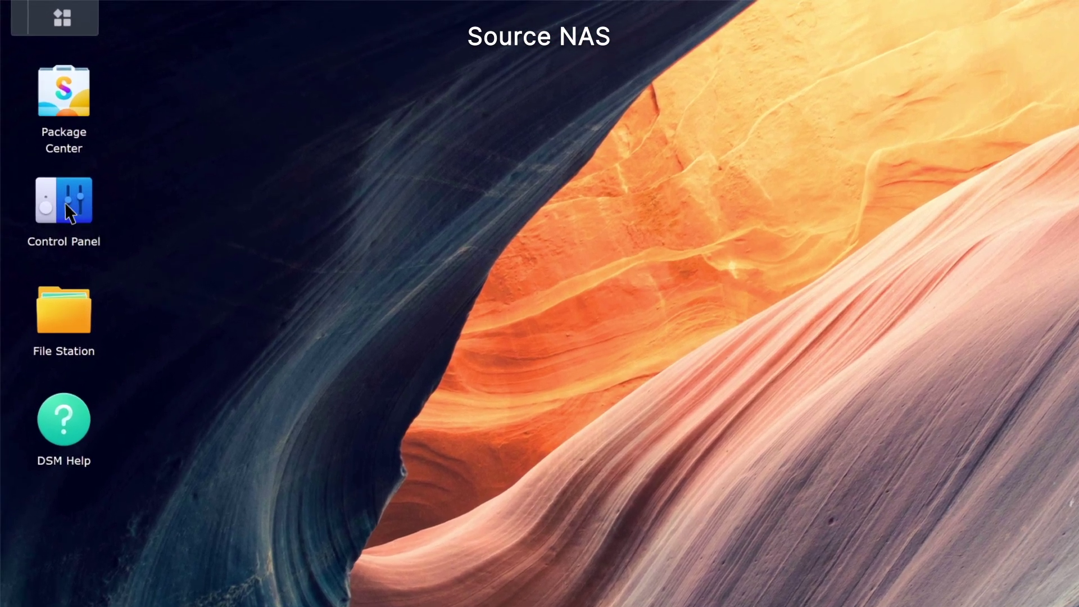
# - Open the Update & Restore settings in the source NAS's Control Panel
pyautogui.click(50, 157)
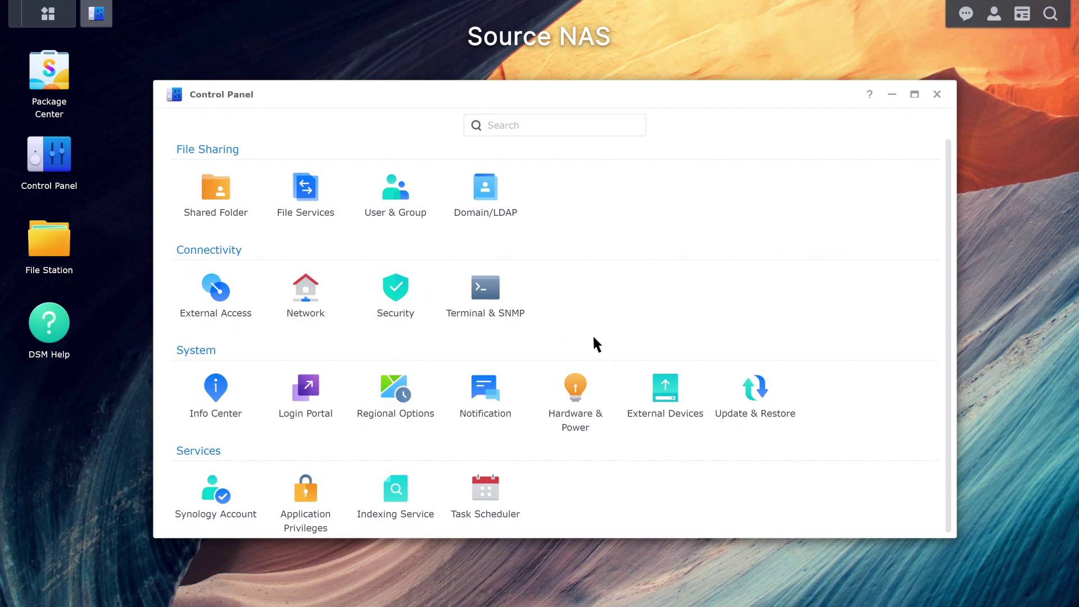
pyautogui.click(739, 386)
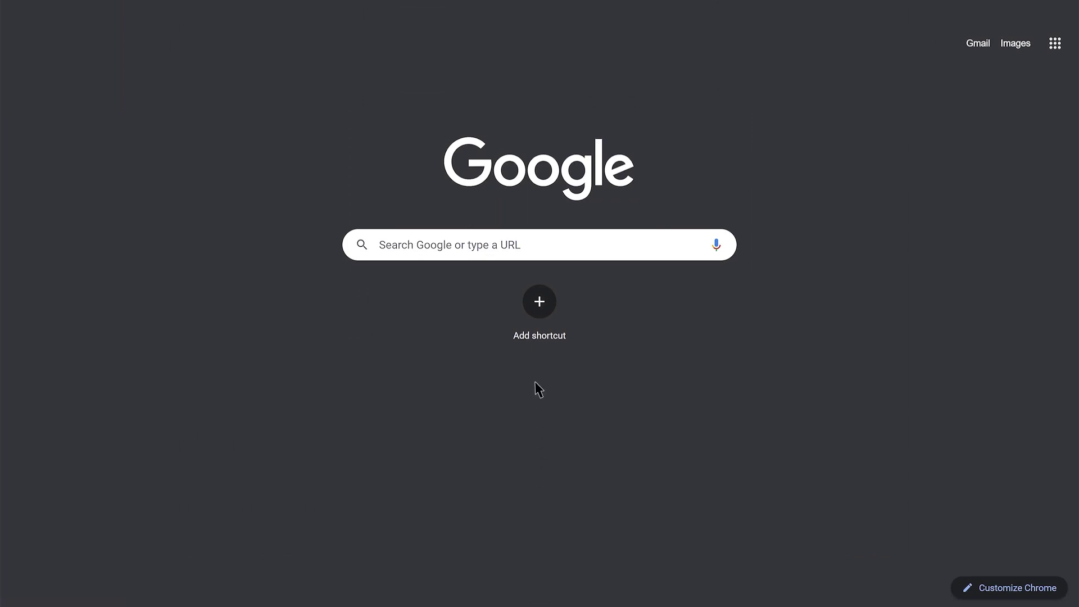
# - Switch to the web browser and open Synology Web Assistant at find.synology.com
pyautogui.click(539, 250)
pyautogui.write('find')
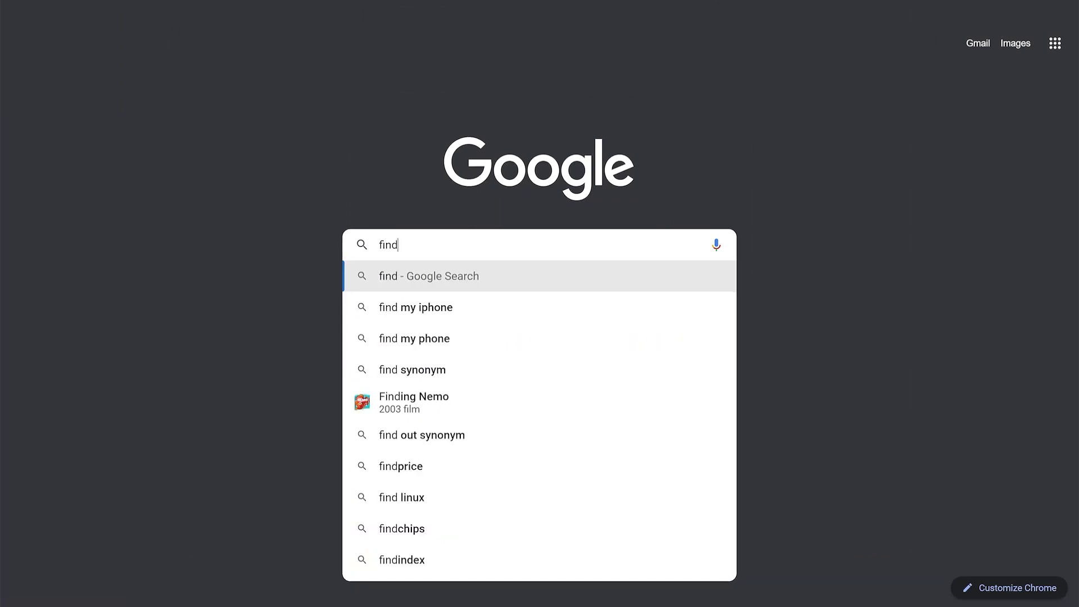
pyautogui.write('.synology.com')
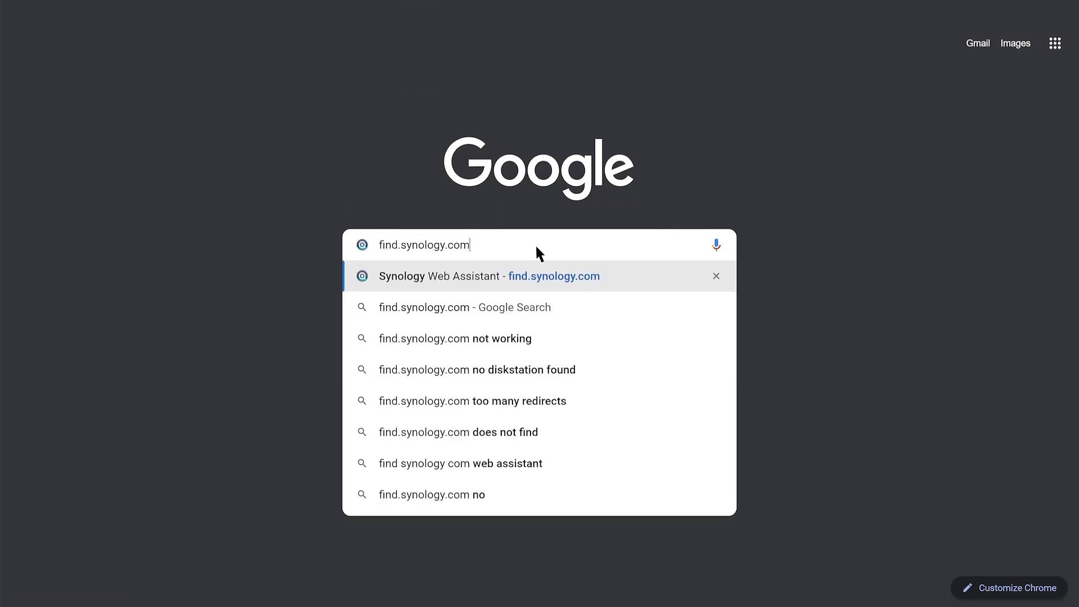
pyautogui.click(603, 275)
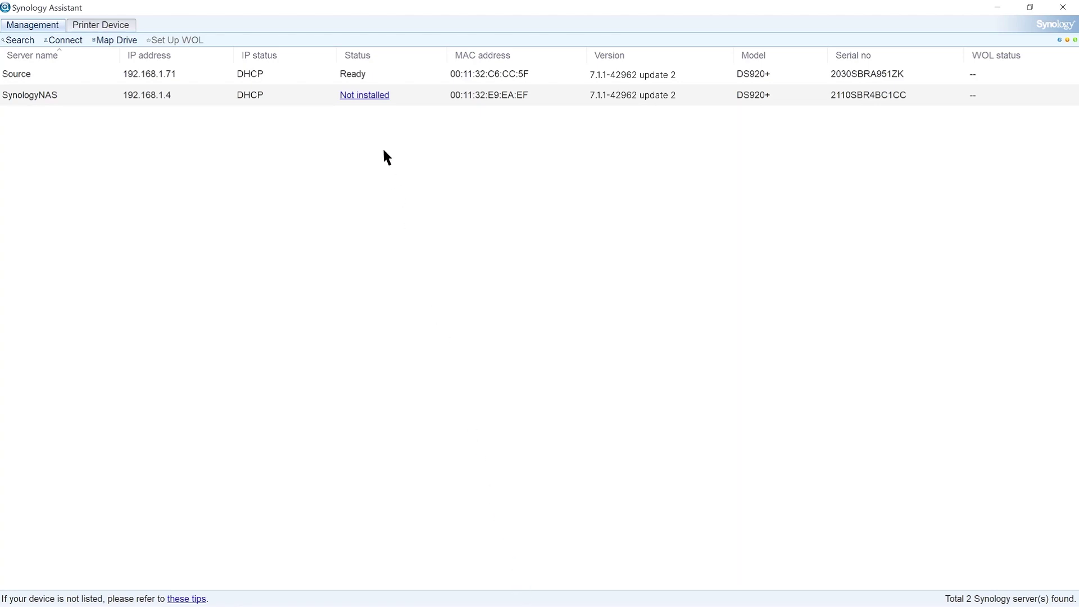
# - Accept the license agreement for the not-installed DS920+ in Synology Assistant and start its DSM installation
pyautogui.click(365, 96)
pyautogui.click(289, 434)
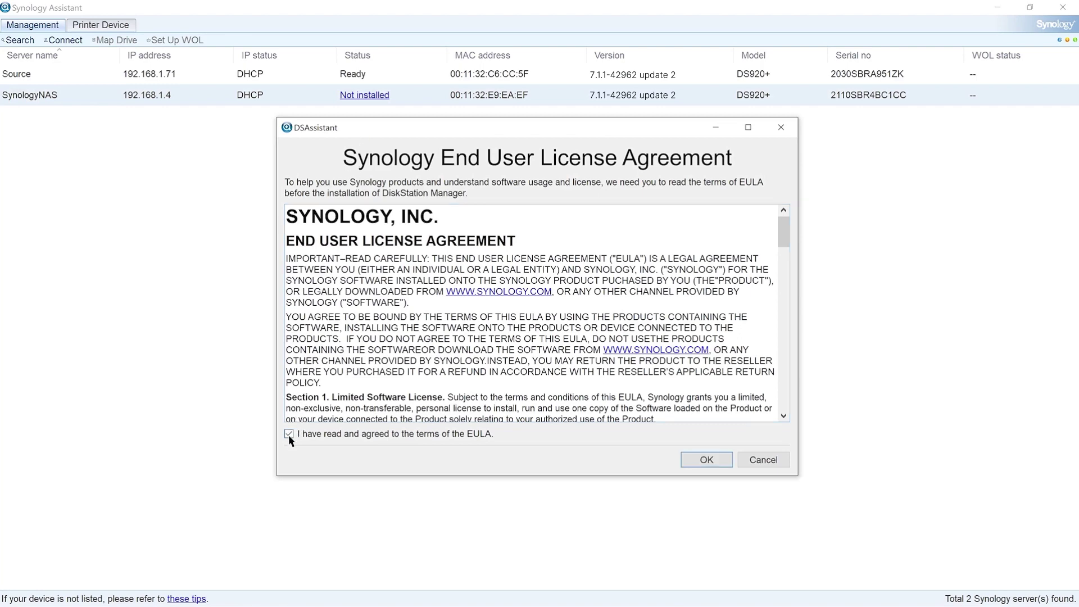
pyautogui.click(706, 460)
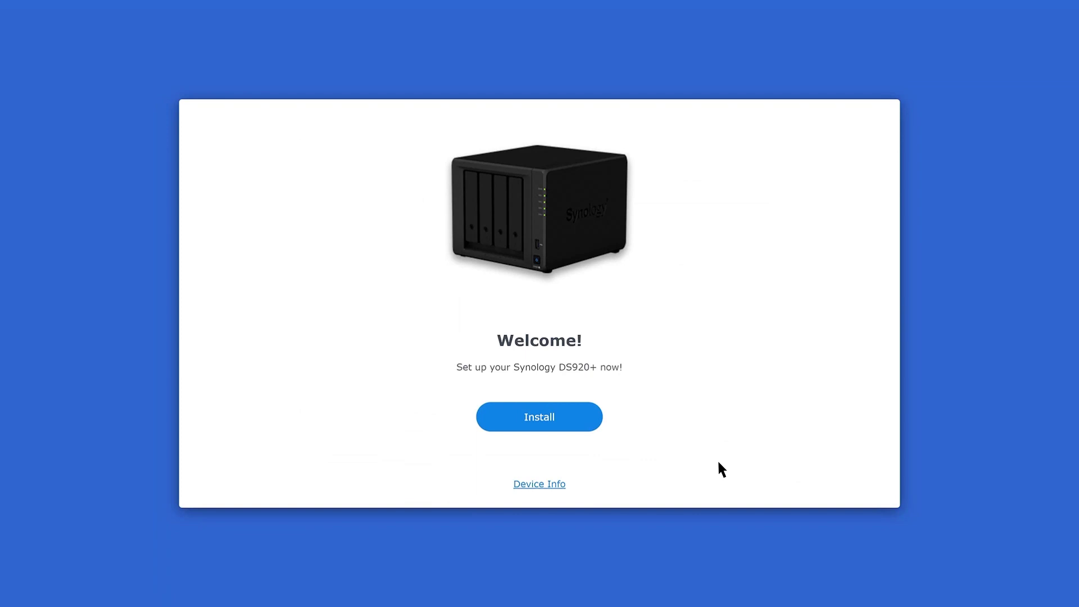
pyautogui.click(564, 419)
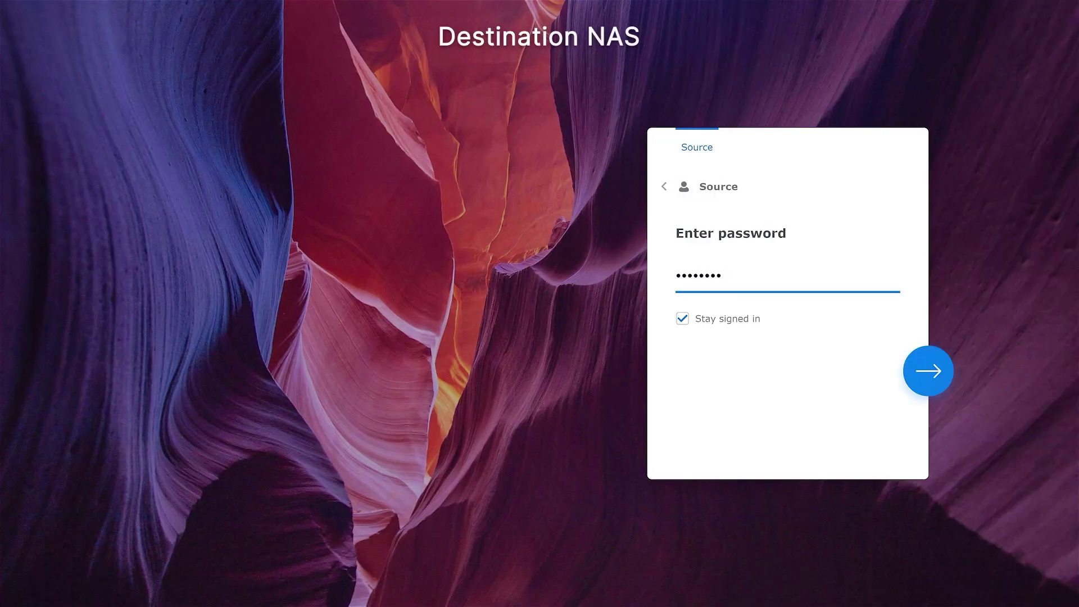
# - Submit the filled-in account password to sign in to the destination NAS as Source
pyautogui.press('Return')
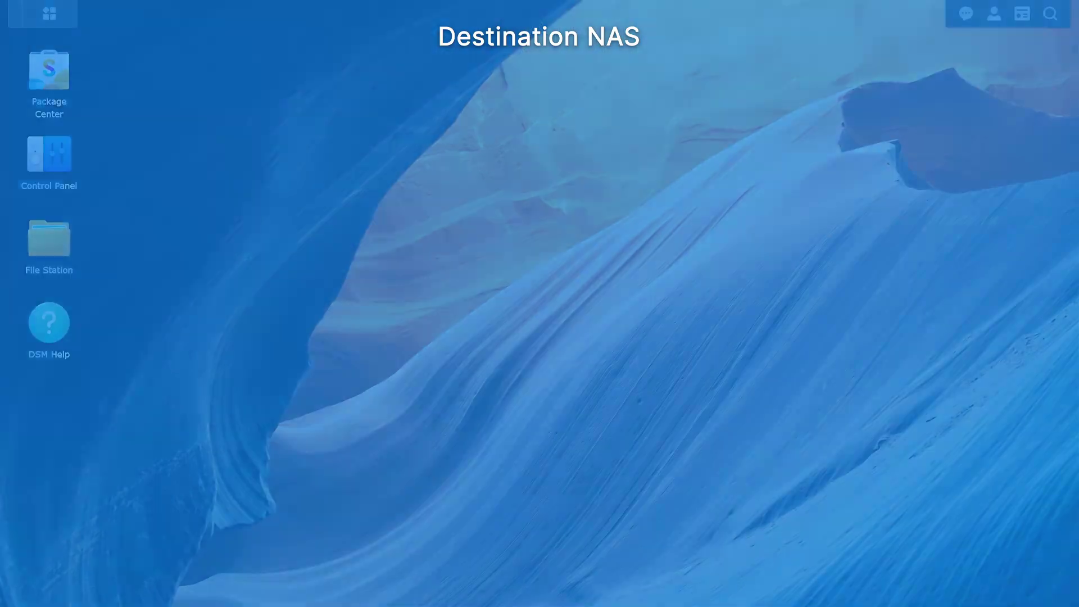